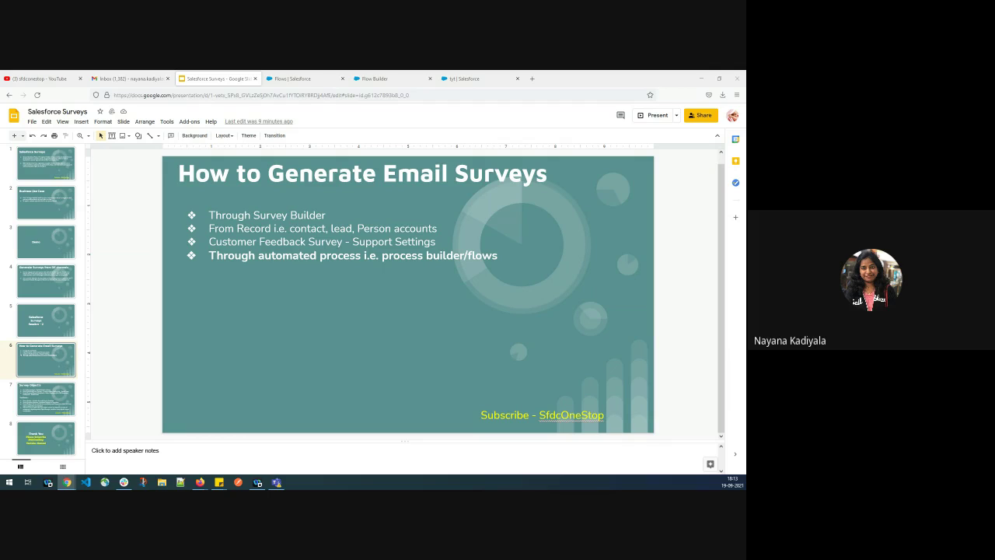
# Switch to the Salesforce Setup Flows page and create a new Record-Triggered Flow using the Auto-Layout canvas.
pyautogui.click(274, 75)
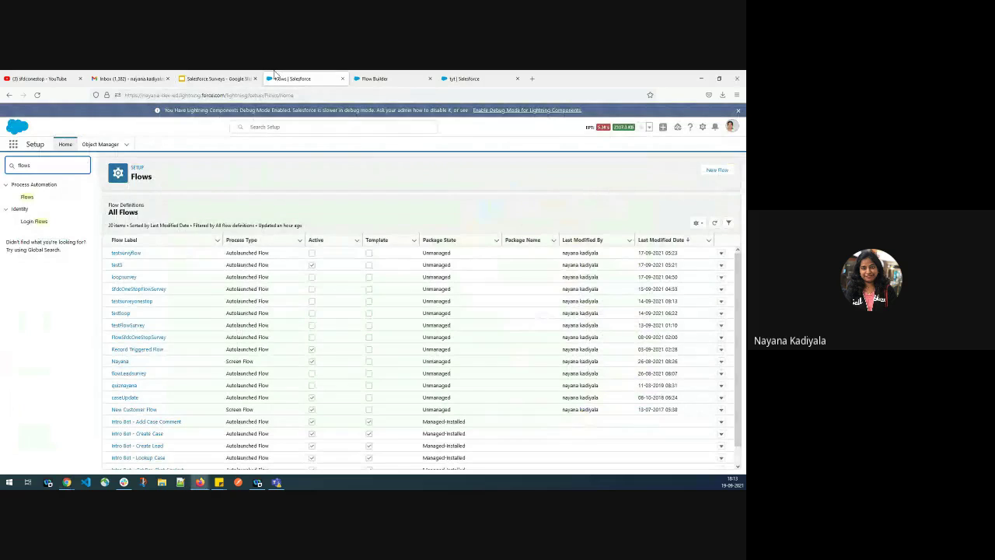
pyautogui.click(703, 128)
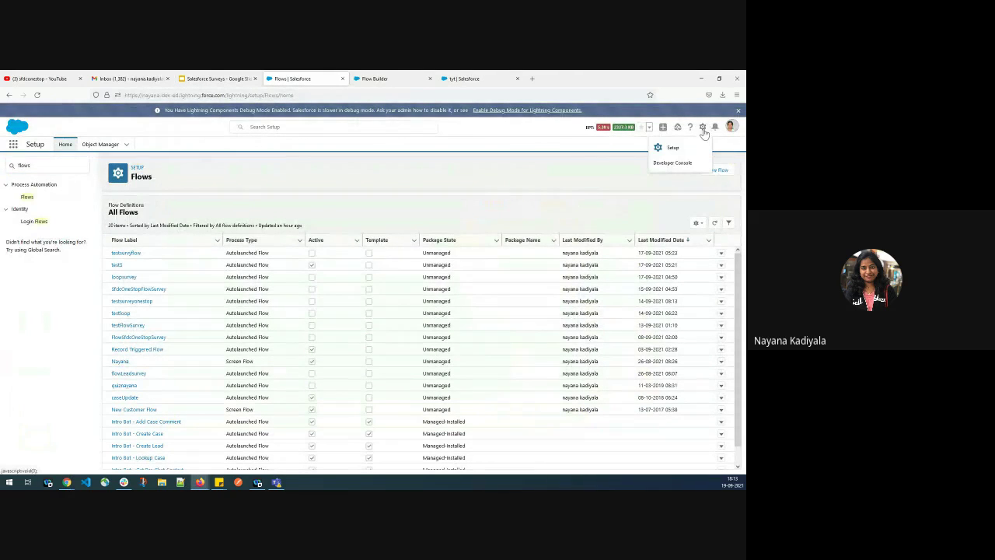
pyautogui.click(54, 165)
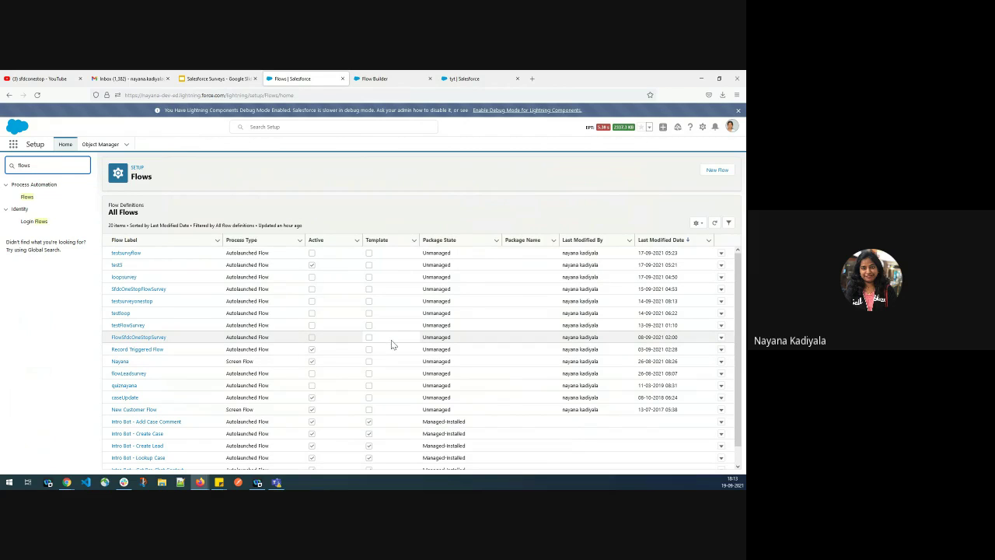
pyautogui.click(719, 171)
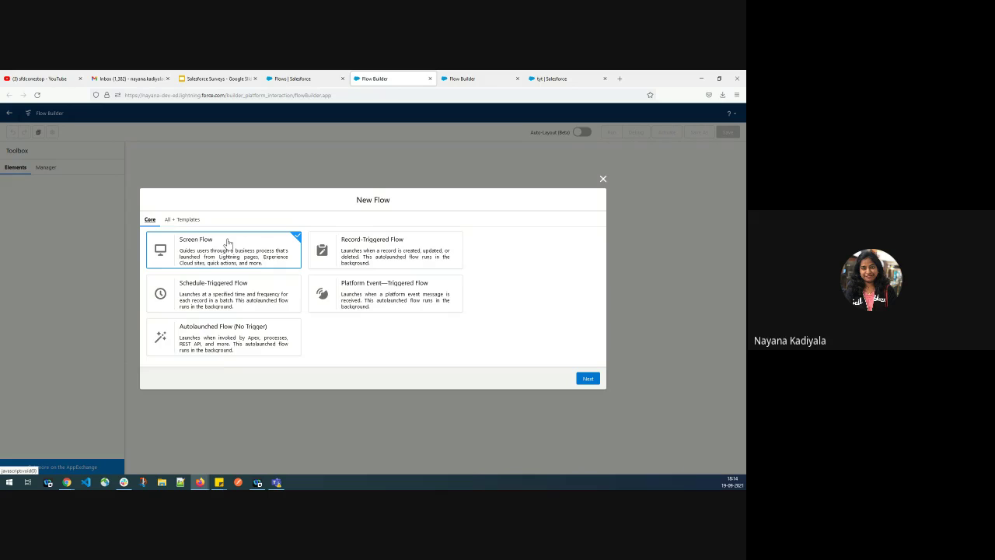
pyautogui.click(368, 256)
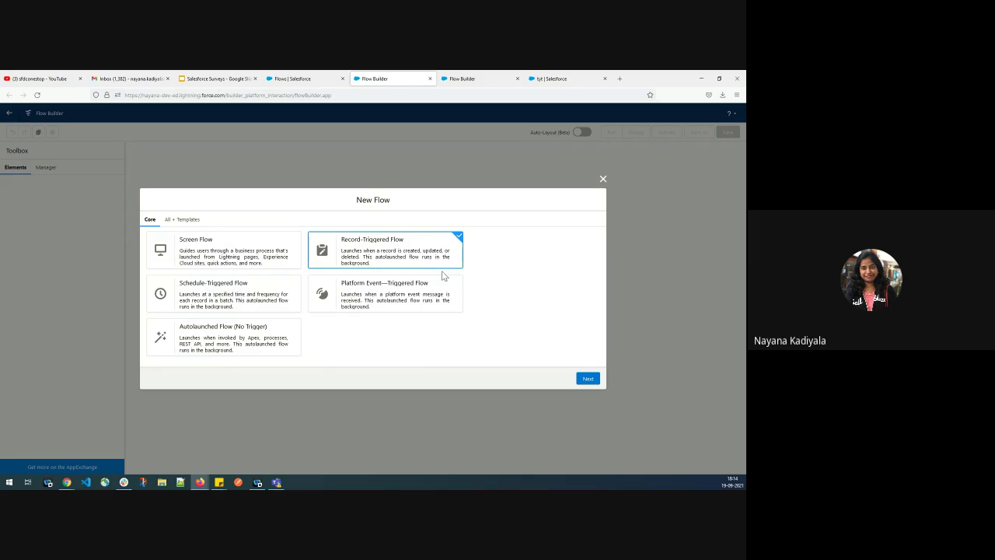
pyautogui.click(590, 379)
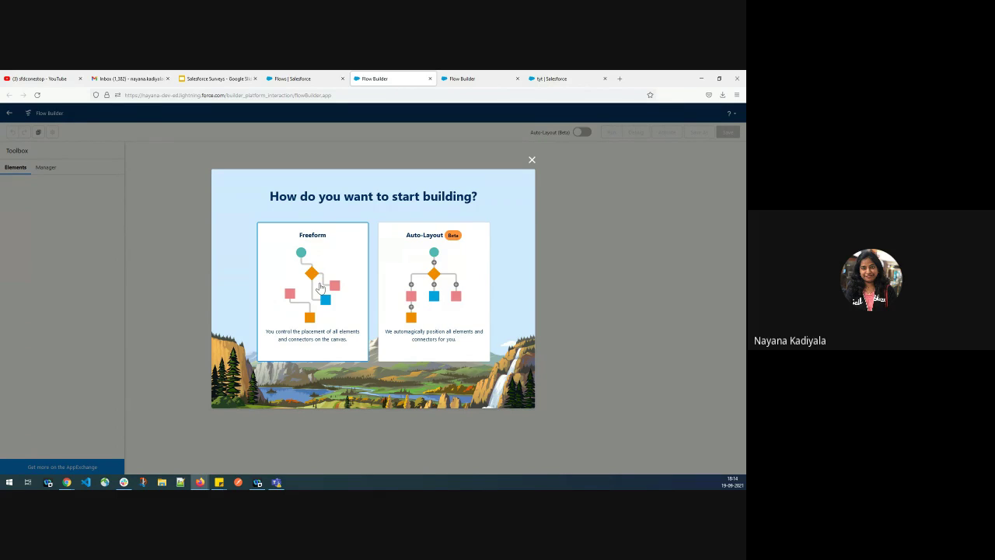
pyautogui.click(459, 300)
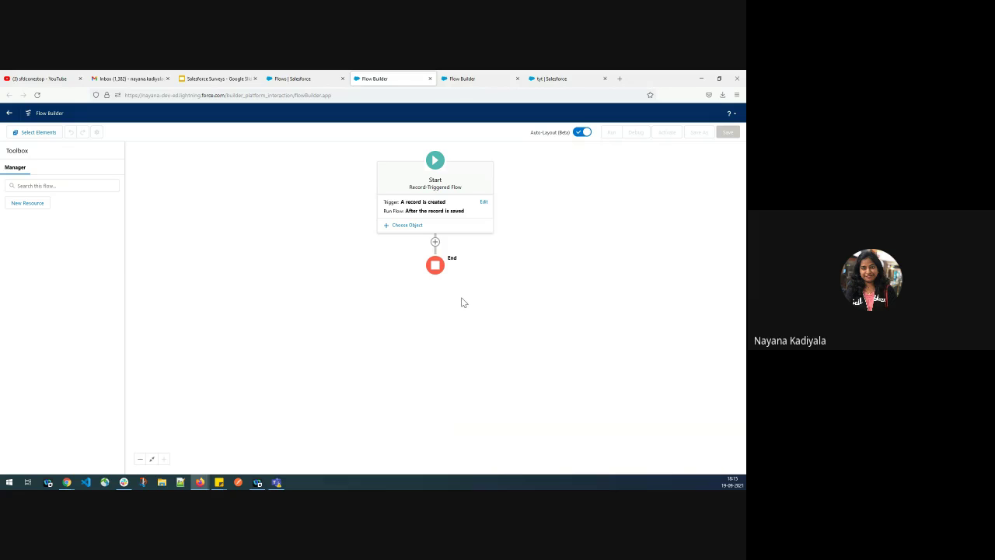
# Trigger the flow when a record is created or updated and choose sfdcOnestopSubscribers as its object.
pyautogui.click(483, 202)
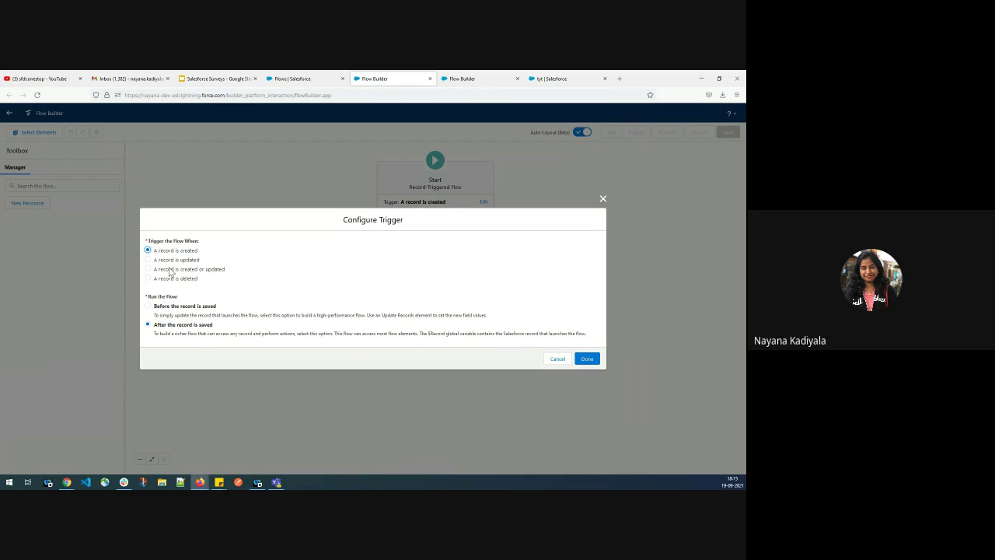
pyautogui.click(172, 270)
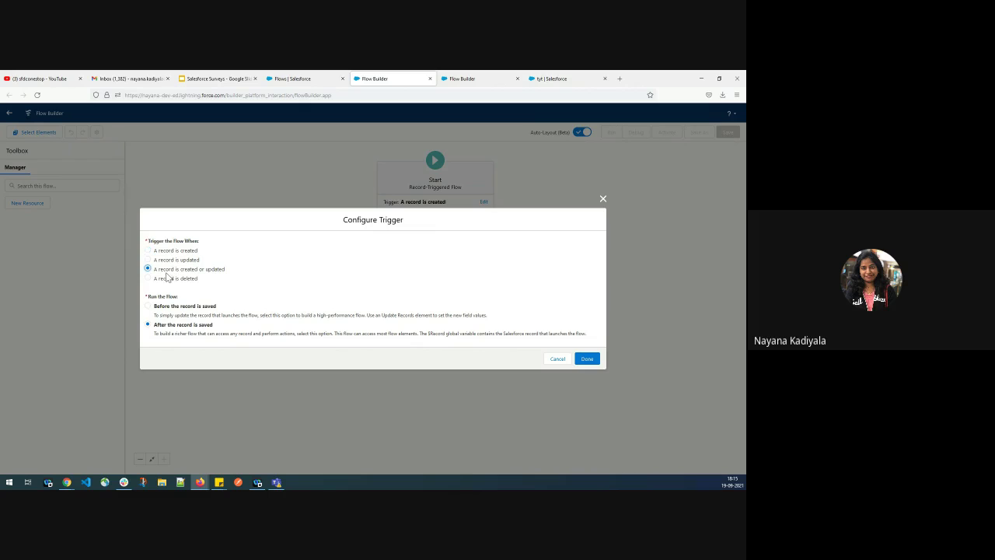
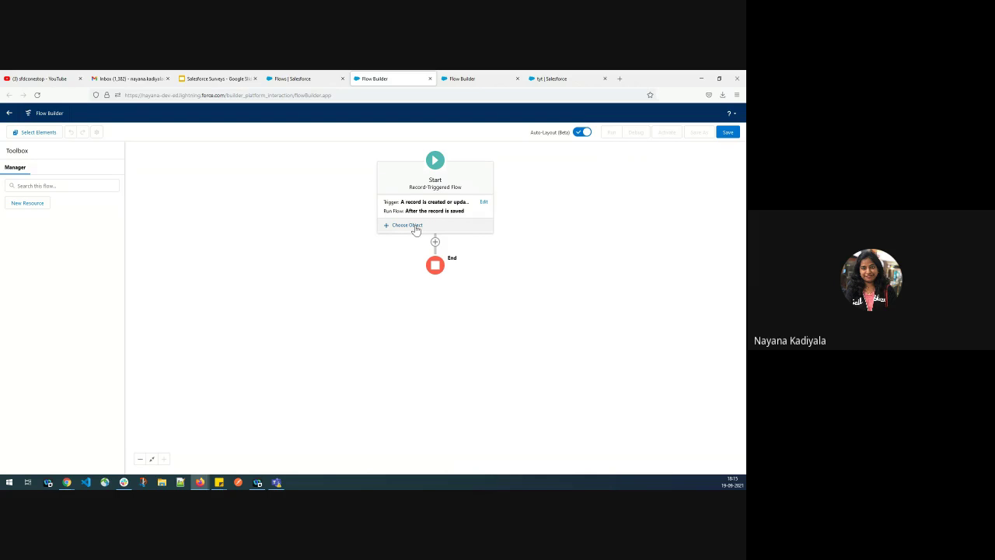
pyautogui.click(416, 228)
pyautogui.click(261, 301)
pyautogui.write('sfdc')
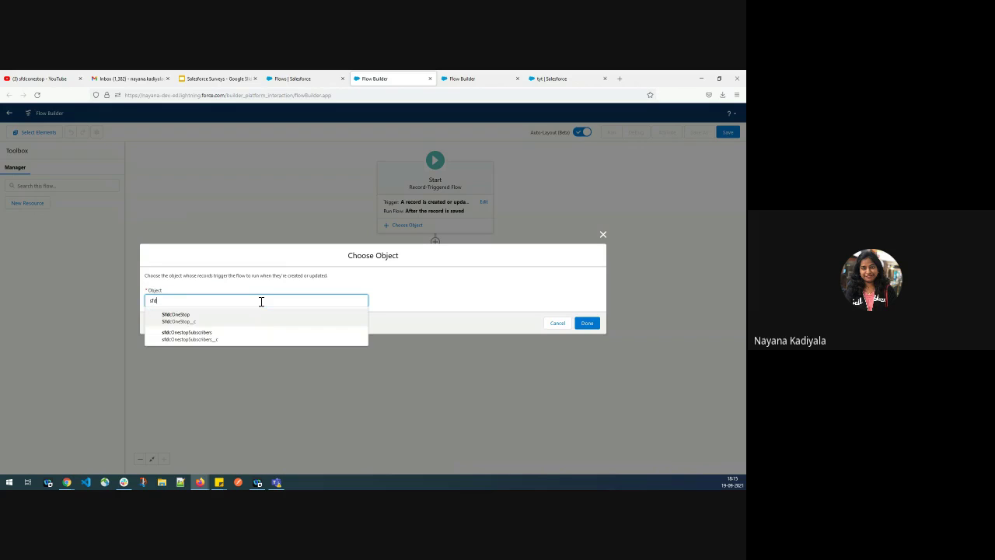
pyautogui.click(201, 343)
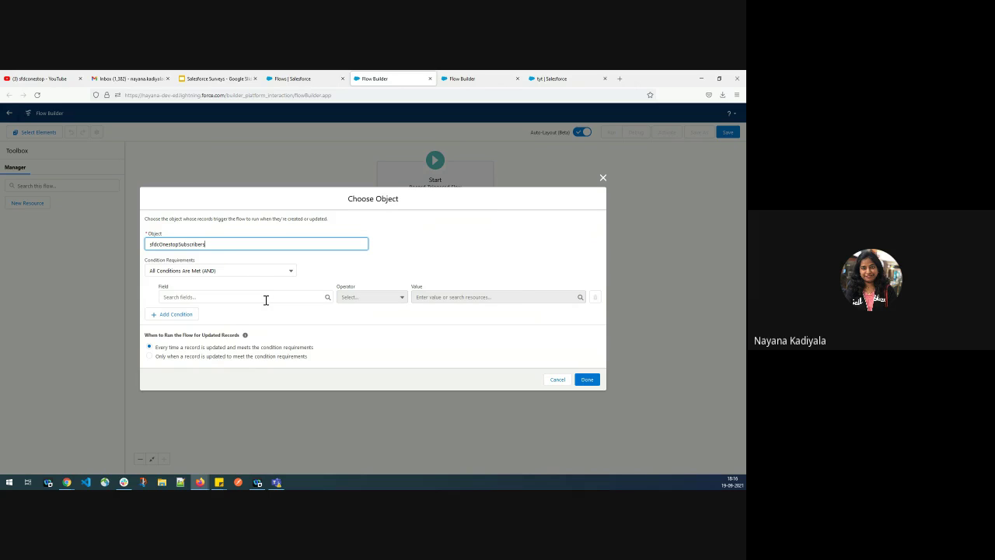
# Define the first entry condition as Receive_surveyEmail__c Equals True.
pyautogui.click(266, 300)
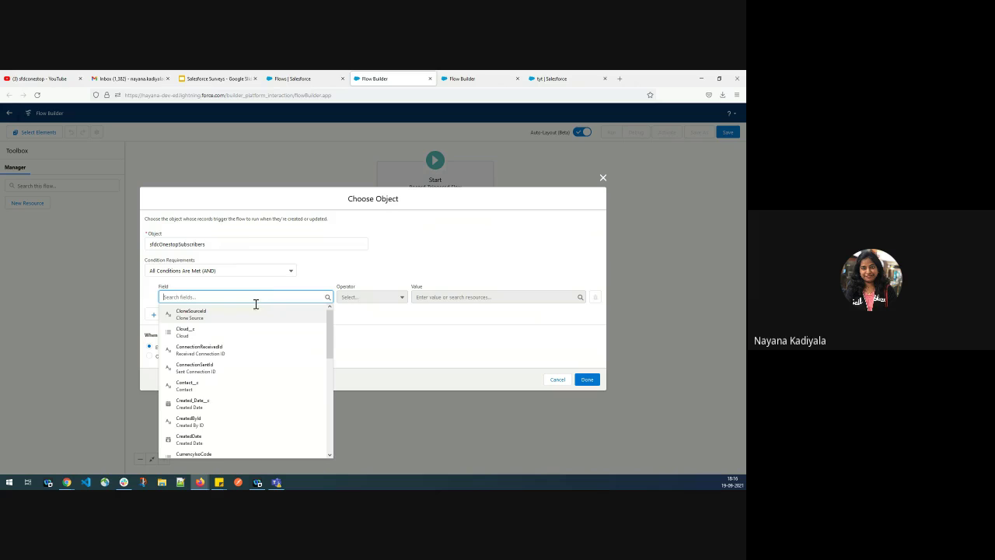
pyautogui.scroll(-1, 210, 385)
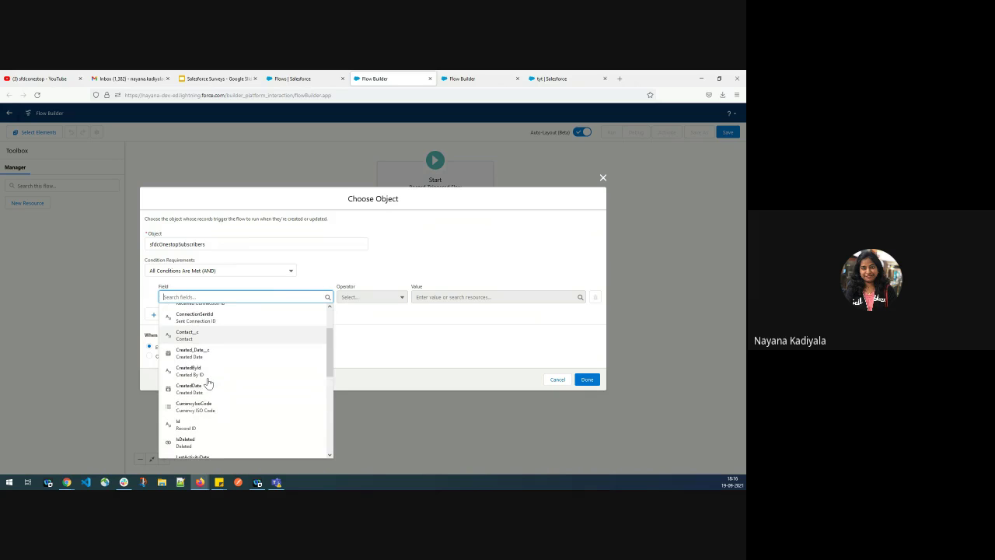
pyautogui.scroll(-2, 209, 393)
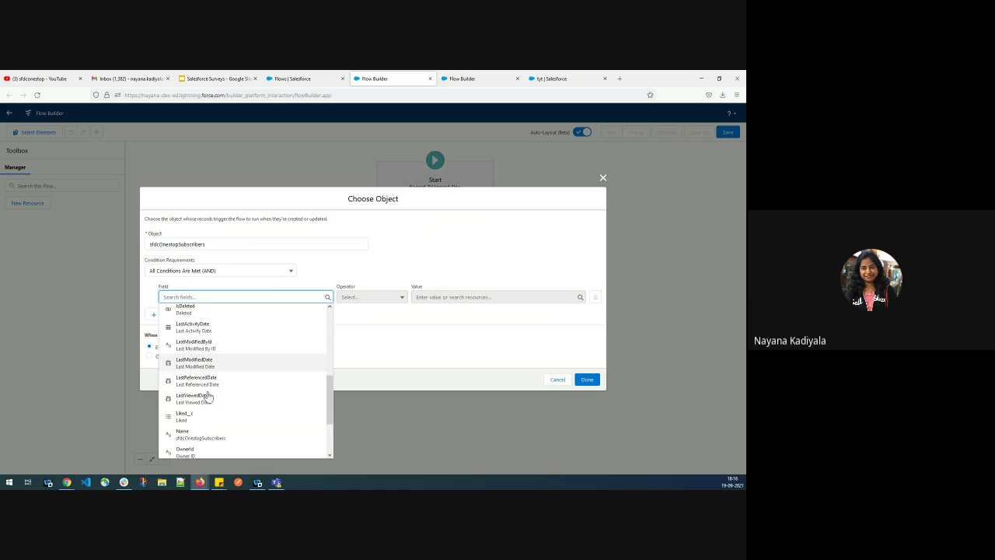
pyautogui.scroll(-2, 207, 397)
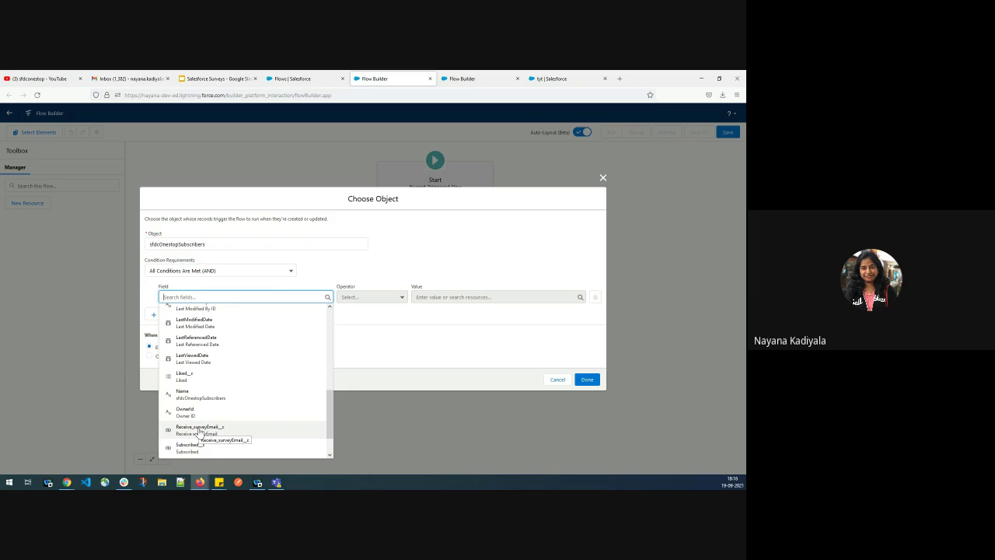
pyautogui.click(199, 432)
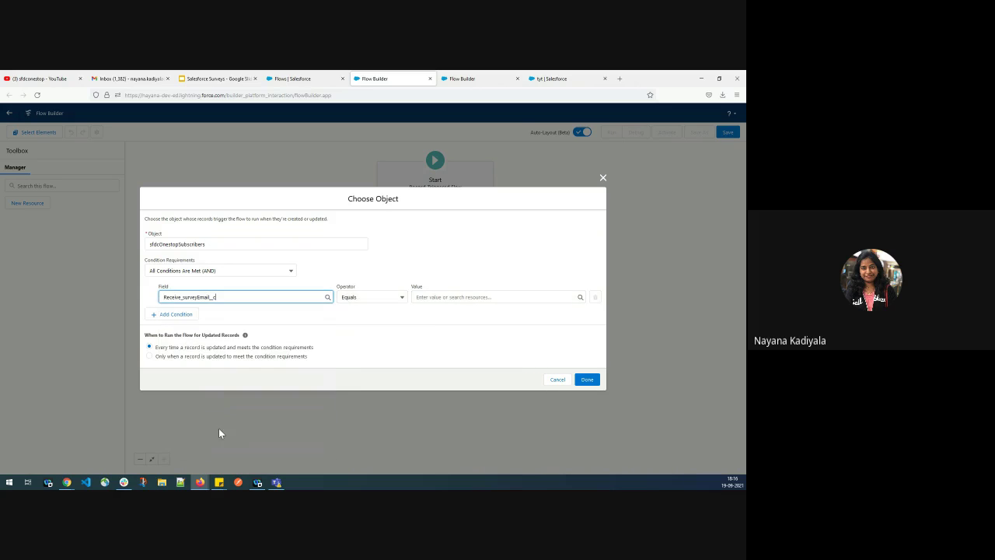
pyautogui.click(450, 296)
pyautogui.click(457, 347)
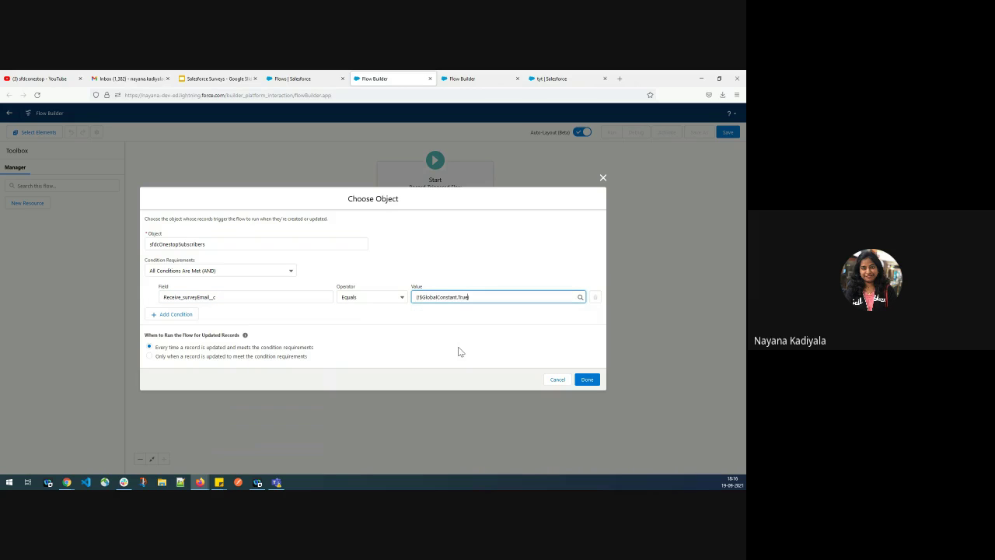
# Add a second entry condition requiring Subscribed__c Equals True.
pyautogui.click(178, 315)
pyautogui.click(317, 309)
pyautogui.scroll(-5, 217, 420)
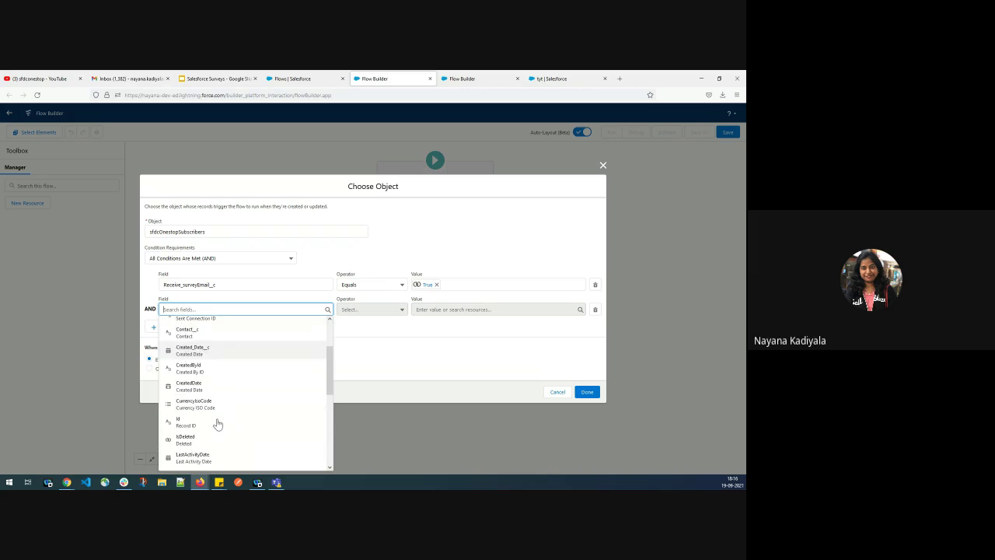
pyautogui.scroll(-3, 210, 427)
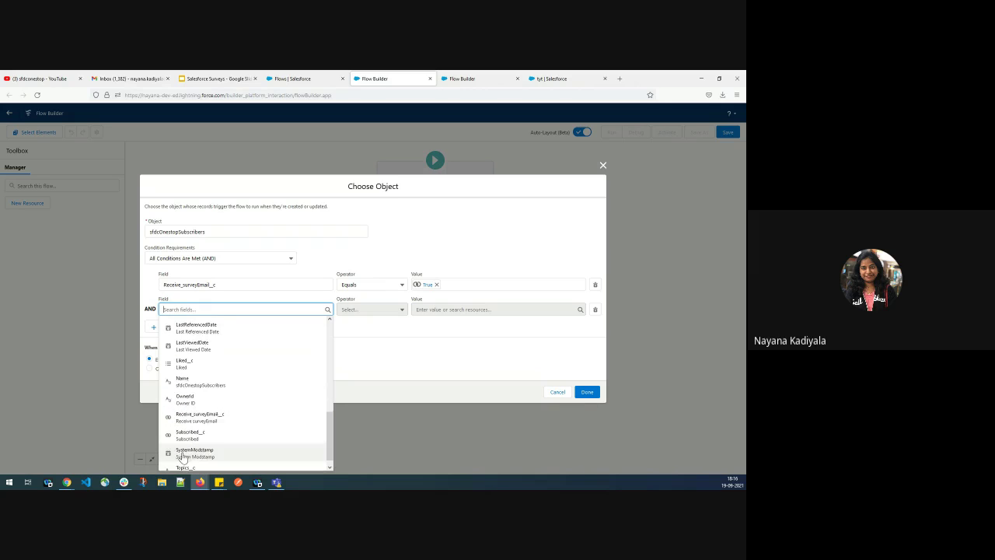
pyautogui.click(192, 429)
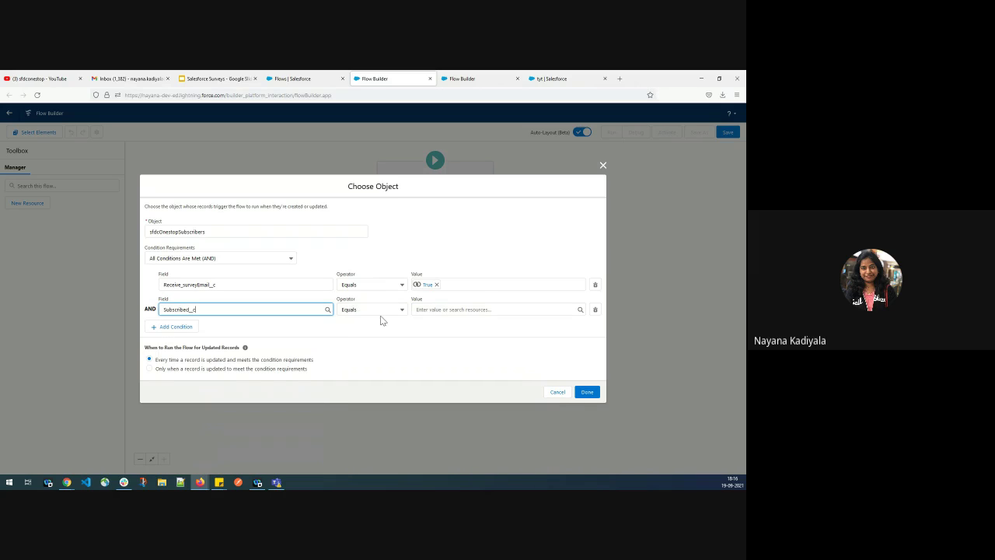
pyautogui.click(442, 308)
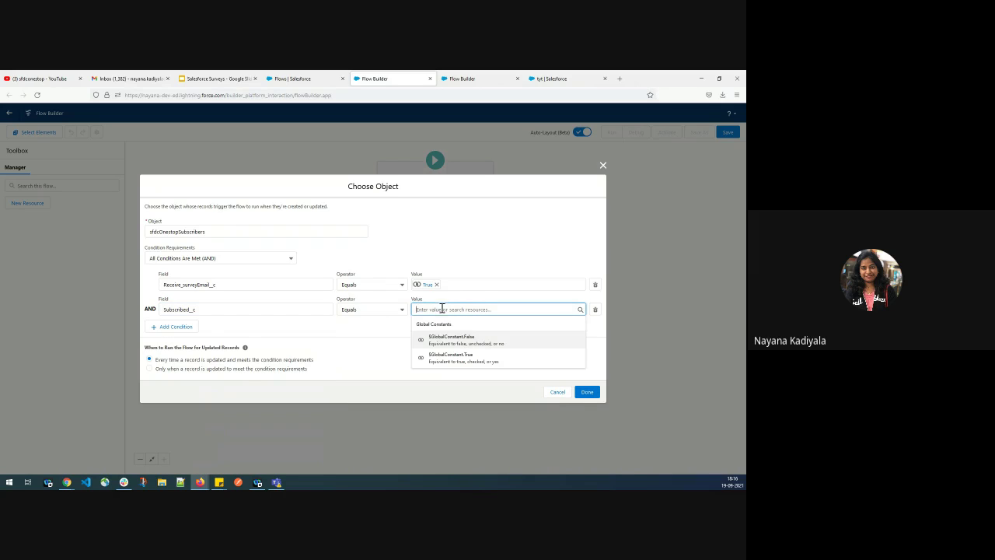
pyautogui.click(449, 357)
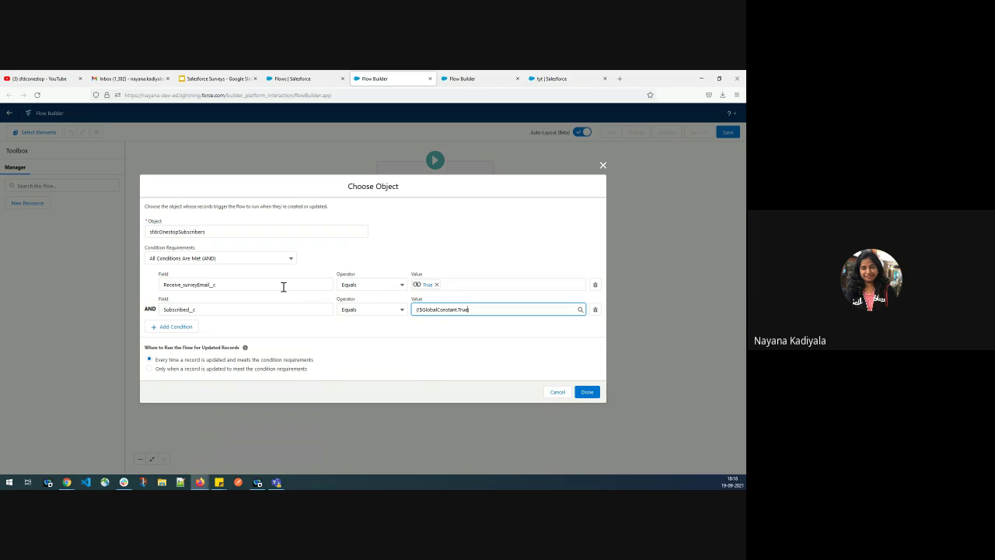
pyautogui.press('BackSpace')
pyautogui.write('}')
pyautogui.click(488, 331)
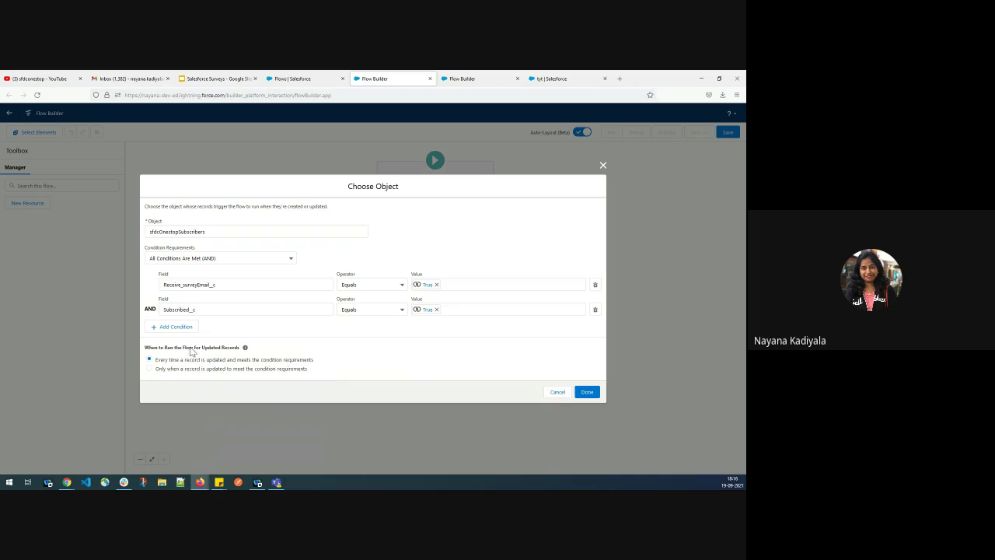
# Run the flow only when a record is updated to meet the condition requirements, and save the object settings.
pyautogui.moveTo(194, 352); pyautogui.dragTo(242, 352)
pyautogui.click(149, 369)
pyautogui.click(589, 392)
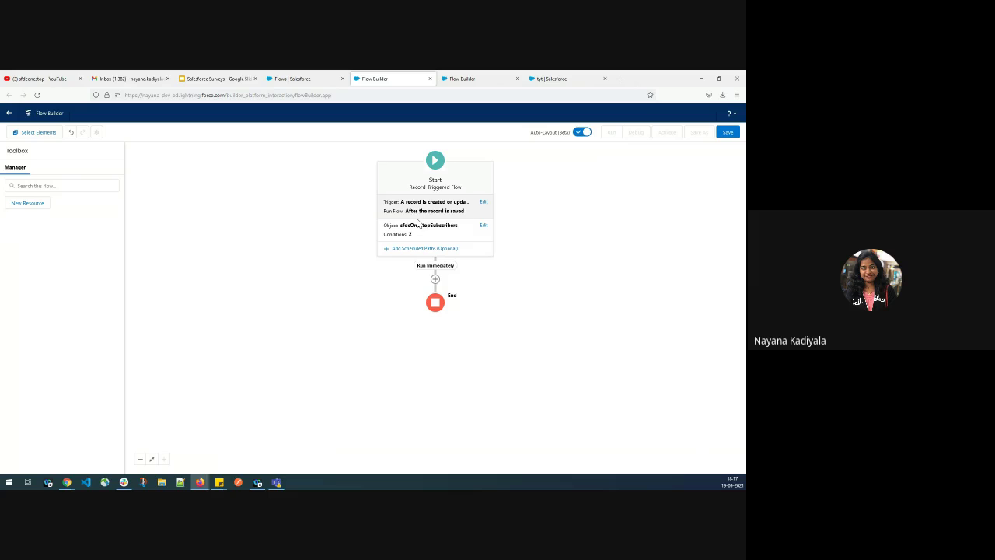
# Add a Get Records element after the Run Immediately path, with the label and API name getSfdconesubscribers.
pyautogui.click(435, 278)
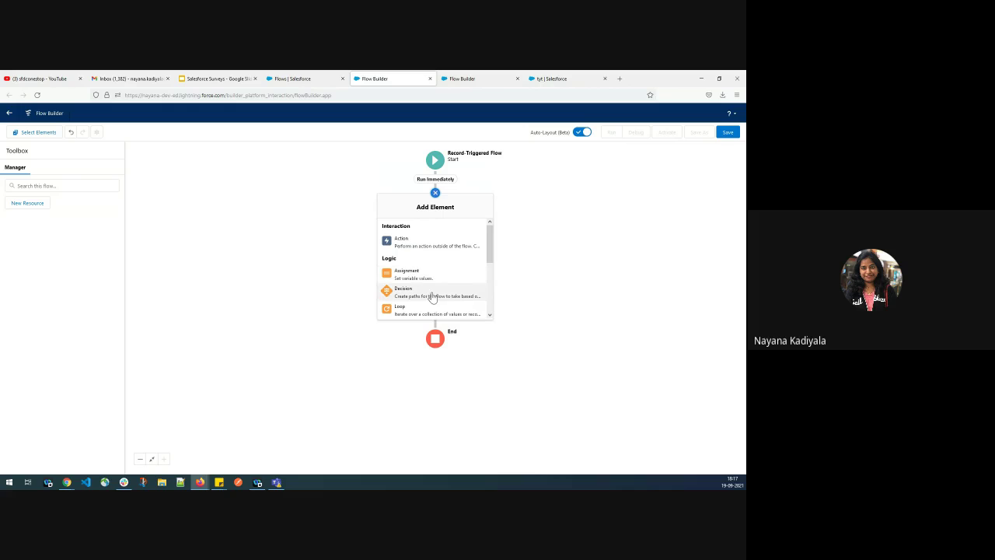
pyautogui.scroll(-1, 428, 288)
pyautogui.scroll(-3, 429, 288)
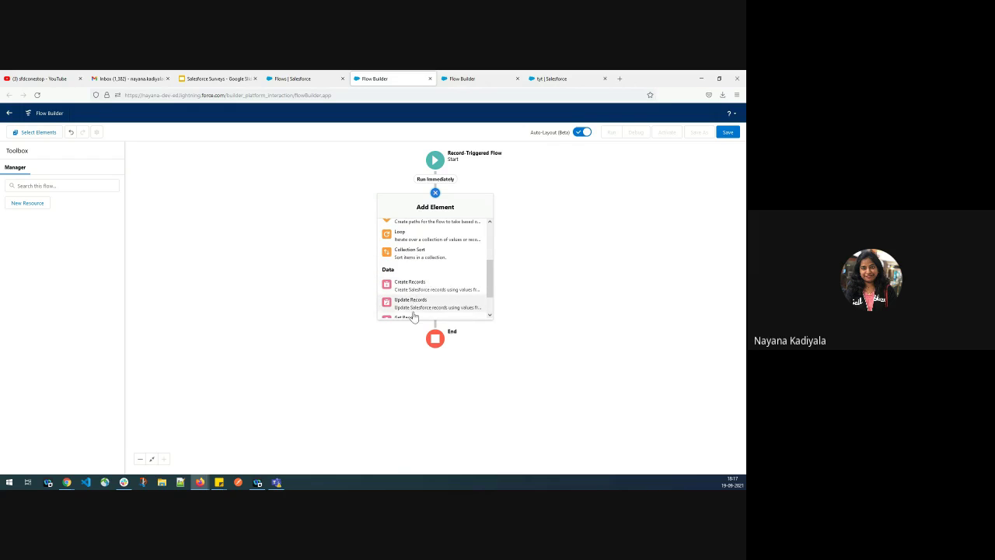
pyautogui.click(405, 291)
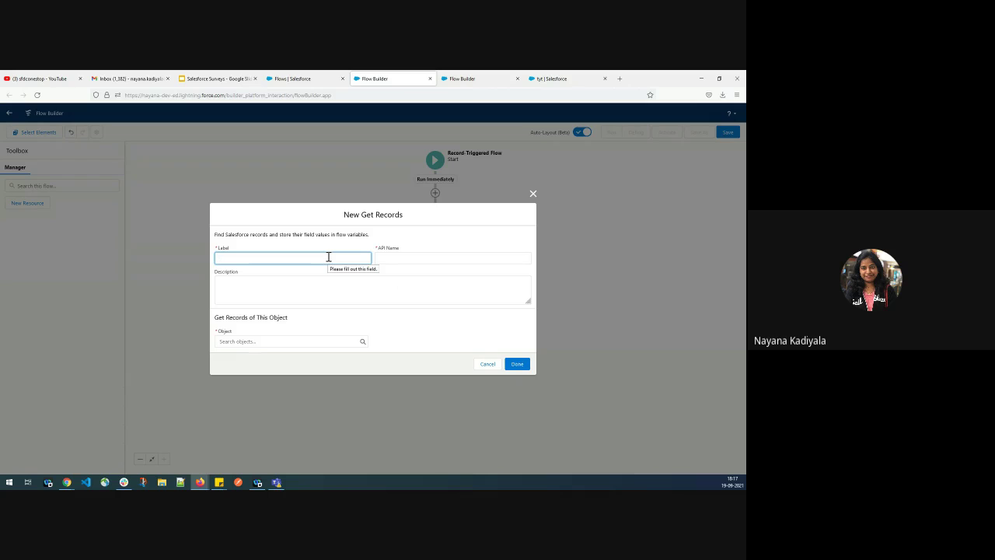
pyautogui.write('get')
pyautogui.write('Sfdconesubscriber')
pyautogui.click(426, 261)
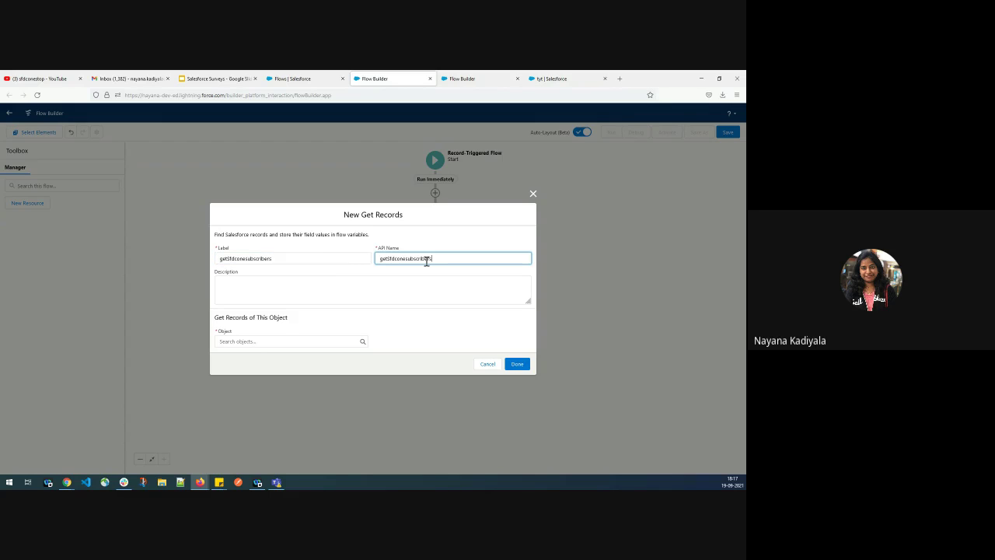
# Set the Get Records element to retrieve records of the sfdcOnestopSubscribers object.
pyautogui.click(332, 343)
pyautogui.scroll(-10, 271, 322)
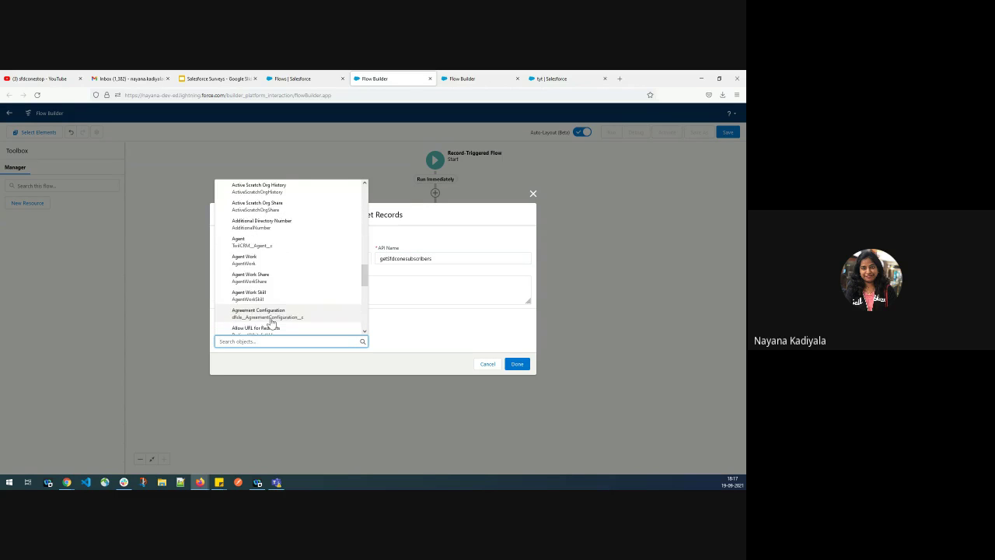
pyautogui.scroll(-10, 272, 323)
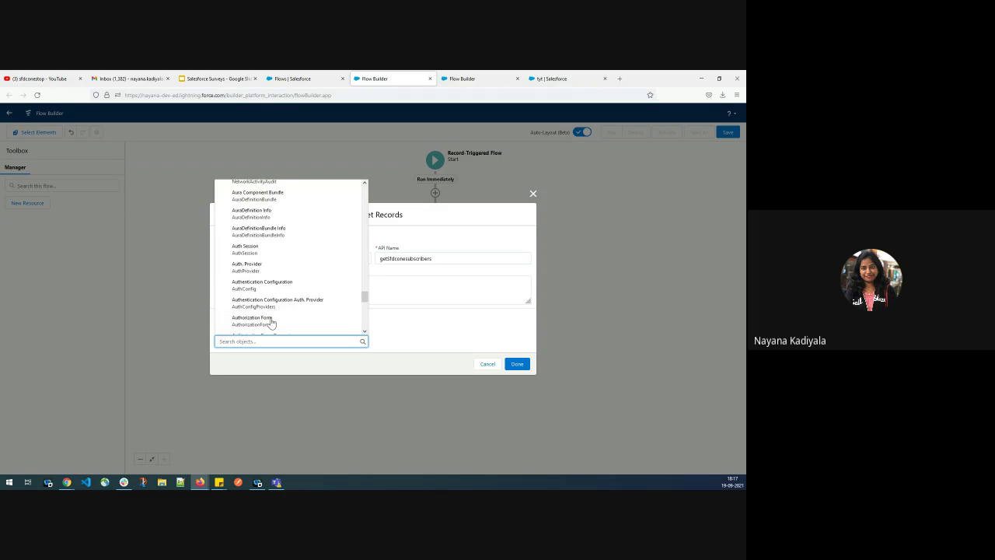
pyautogui.scroll(-10, 272, 323)
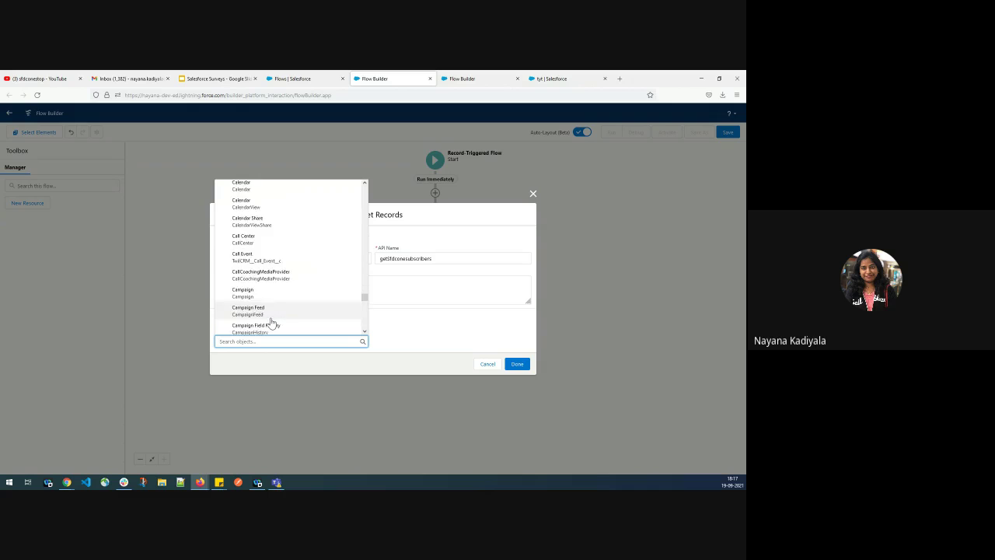
pyautogui.scroll(-3, 271, 322)
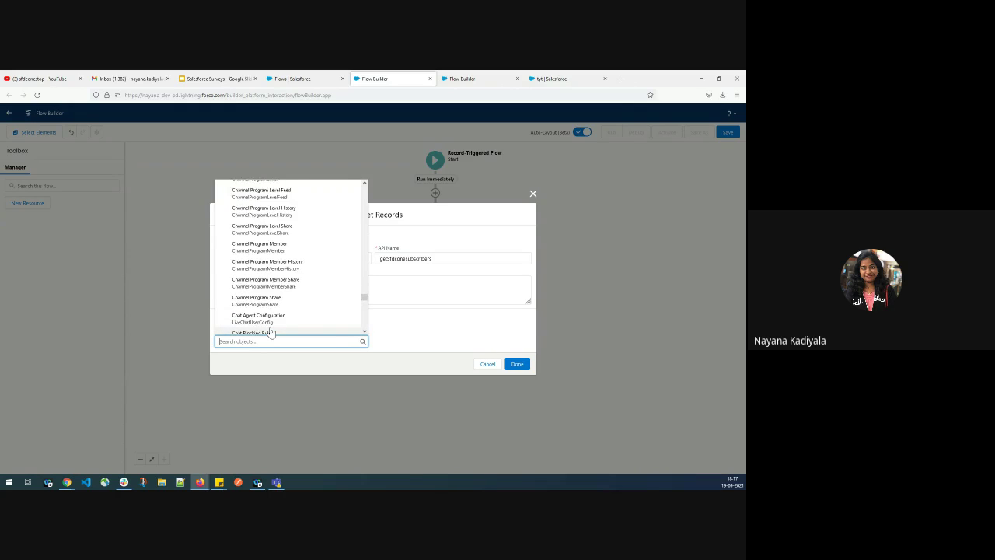
pyautogui.write('sfdc')
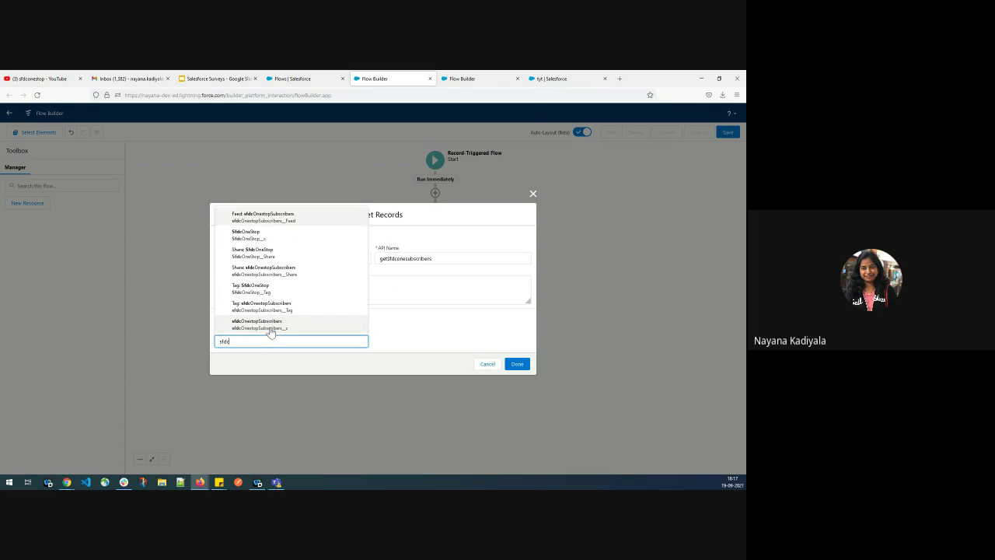
pyautogui.click(270, 328)
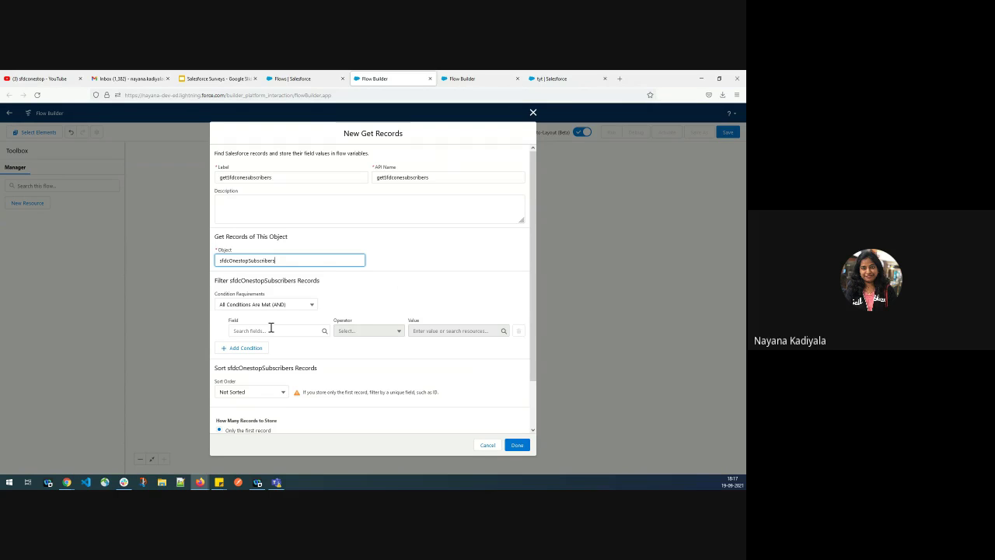
# Filter the retrieved sfdcOnestopSubscribers records with the condition Created_Date__c Equals 19-09-2021.
pyautogui.click(315, 331)
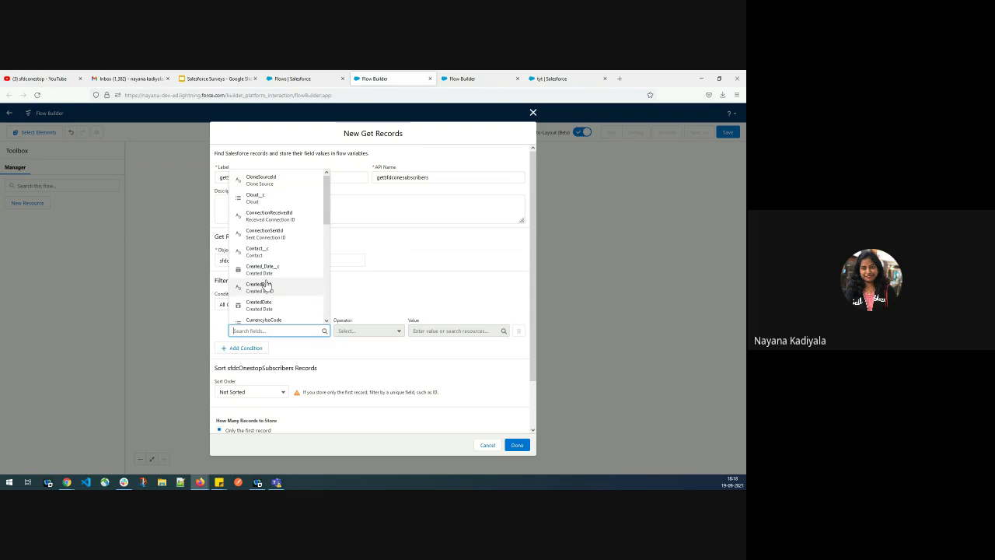
pyautogui.click(269, 273)
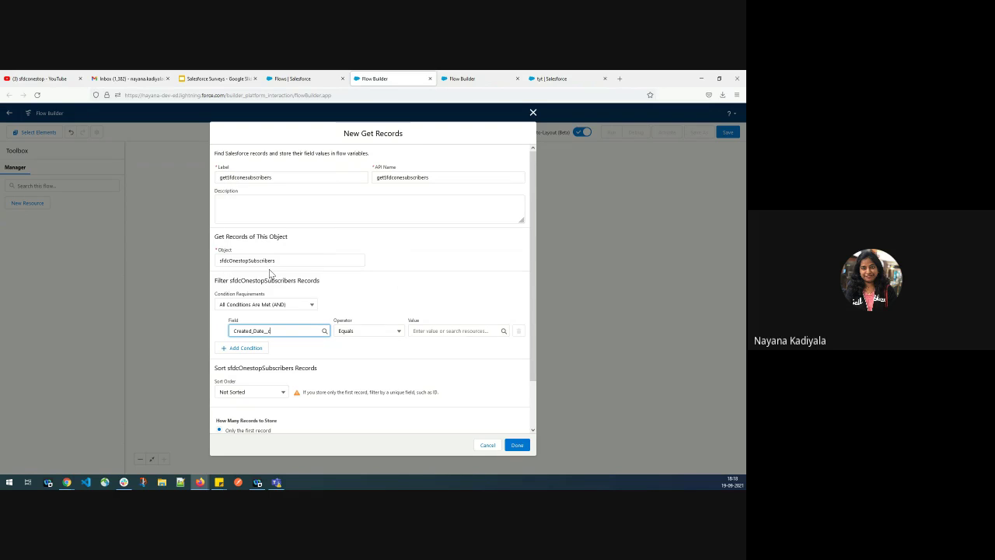
pyautogui.click(429, 331)
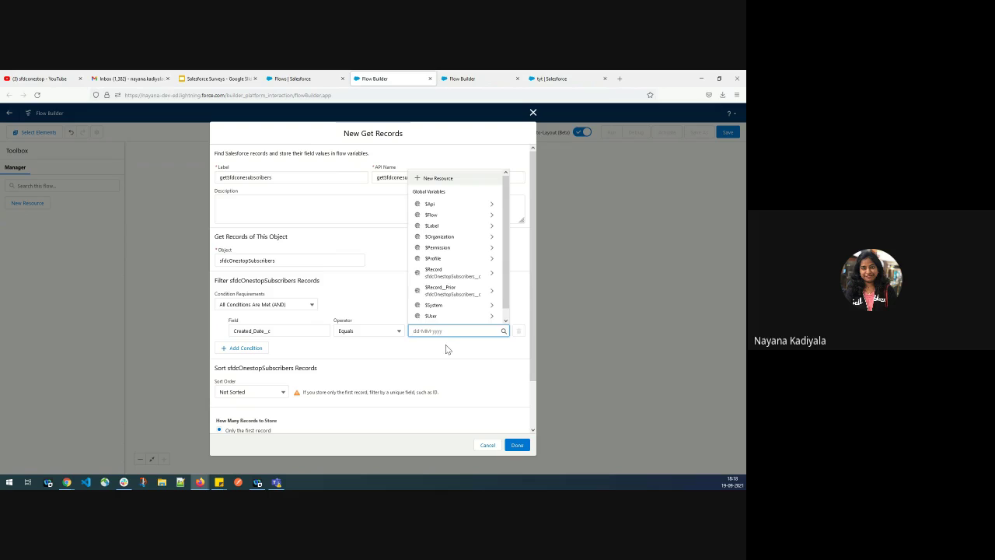
pyautogui.write('19-09-2021')
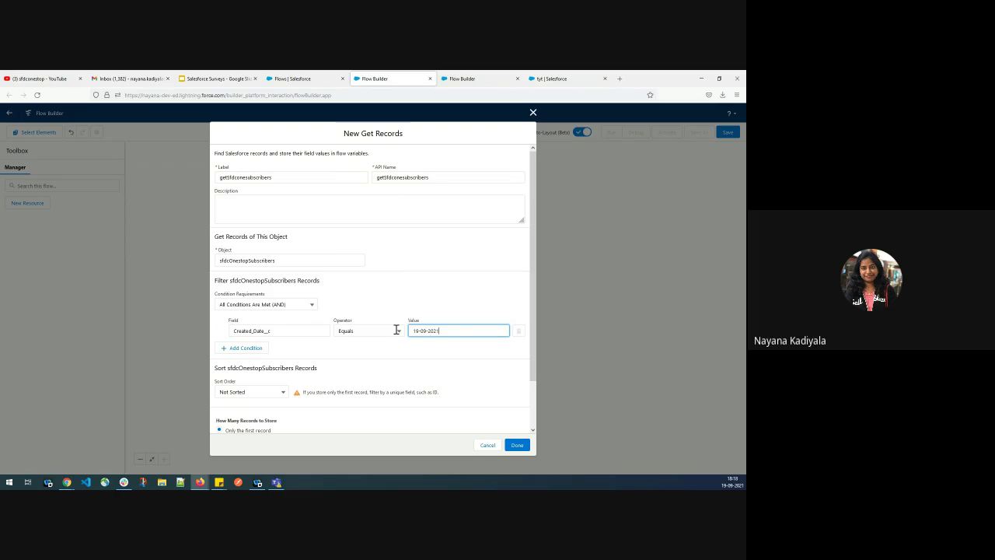
# Add a second filter condition to the Get Records element requiring Liked__c Equals Y.
pyautogui.click(234, 347)
pyautogui.click(264, 356)
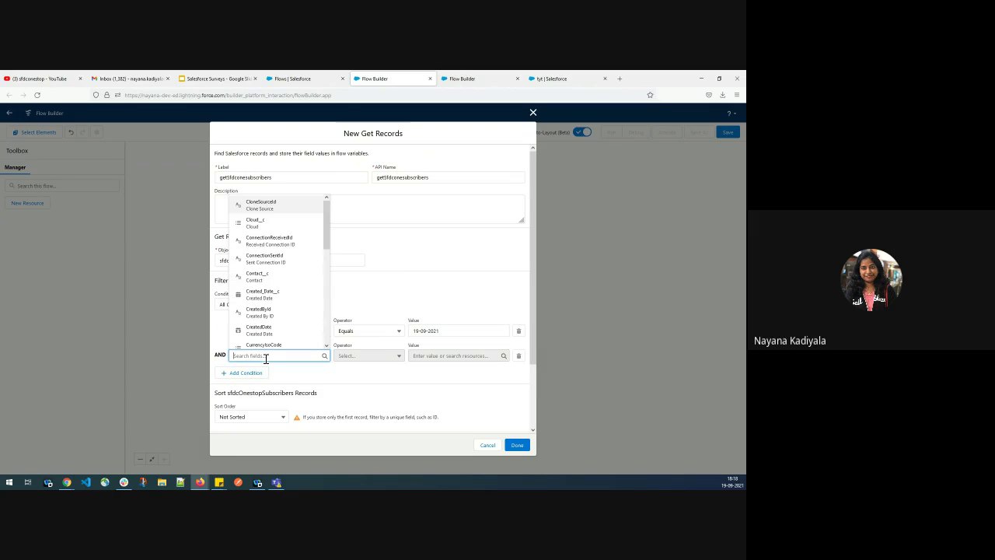
pyautogui.scroll(-2, 268, 311)
pyautogui.scroll(-3, 260, 326)
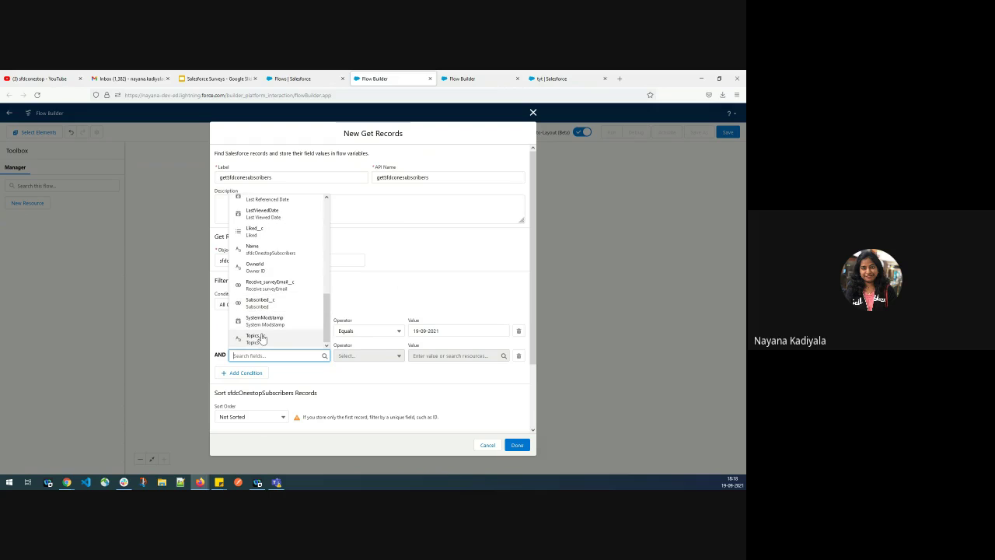
pyautogui.click(276, 231)
pyautogui.click(440, 358)
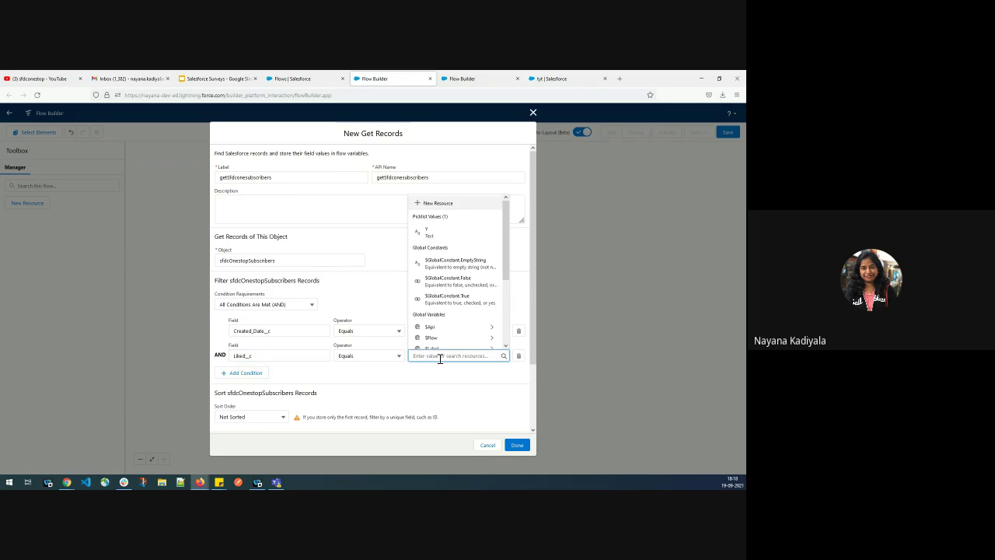
pyautogui.write('y')
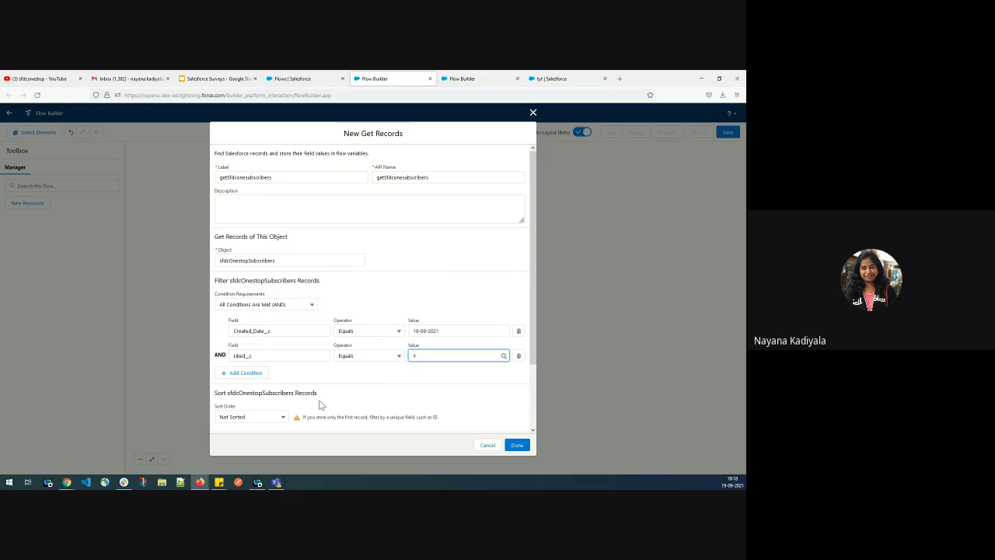
# Store all matching records instead of only the first one, and finish the Get Records element.
pyautogui.scroll(-2, 334, 408)
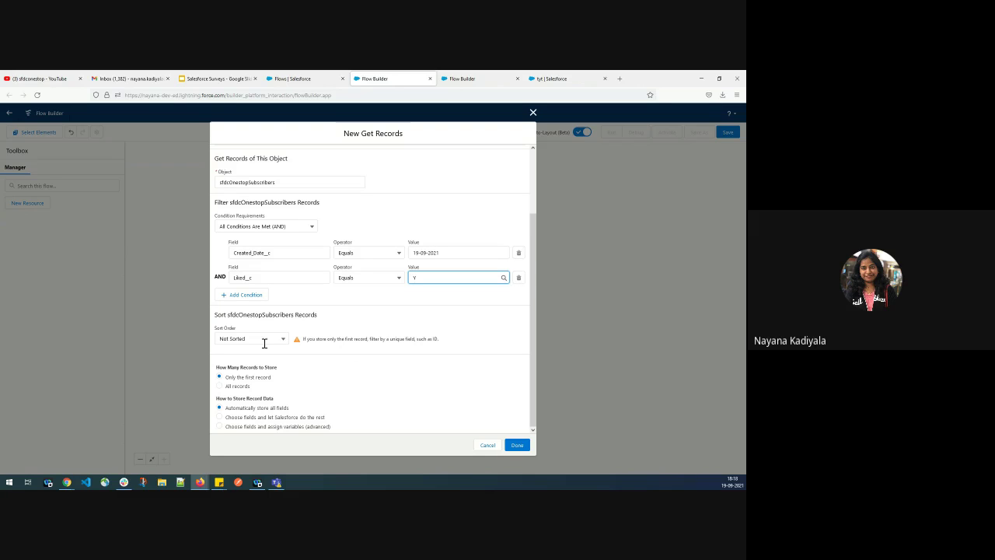
pyautogui.click(242, 390)
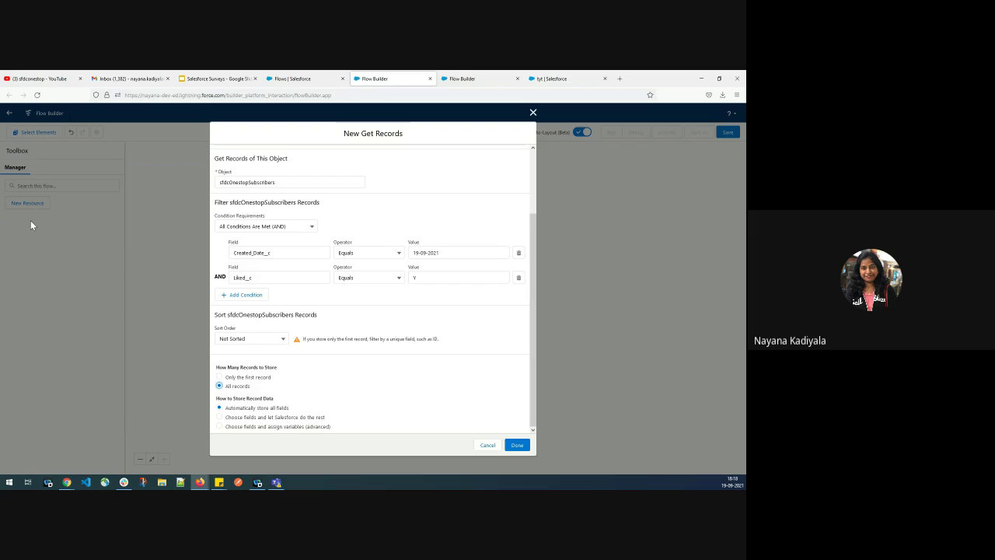
pyautogui.click(513, 447)
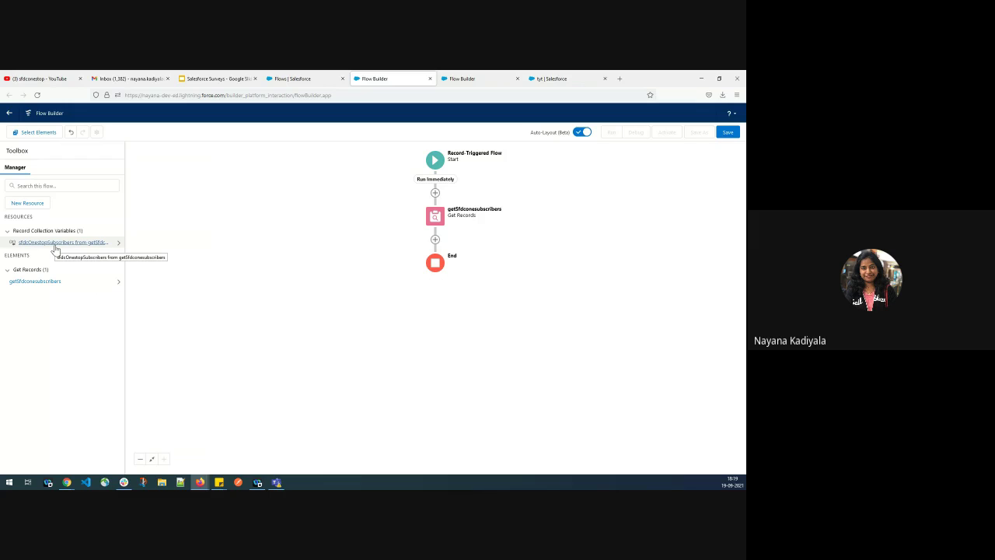
# Add a Loop element after getSfdconesubscribers with label and API name sfdconestopLoop, iterating over the getSfdconesubscribers record collection.
pyautogui.click(435, 240)
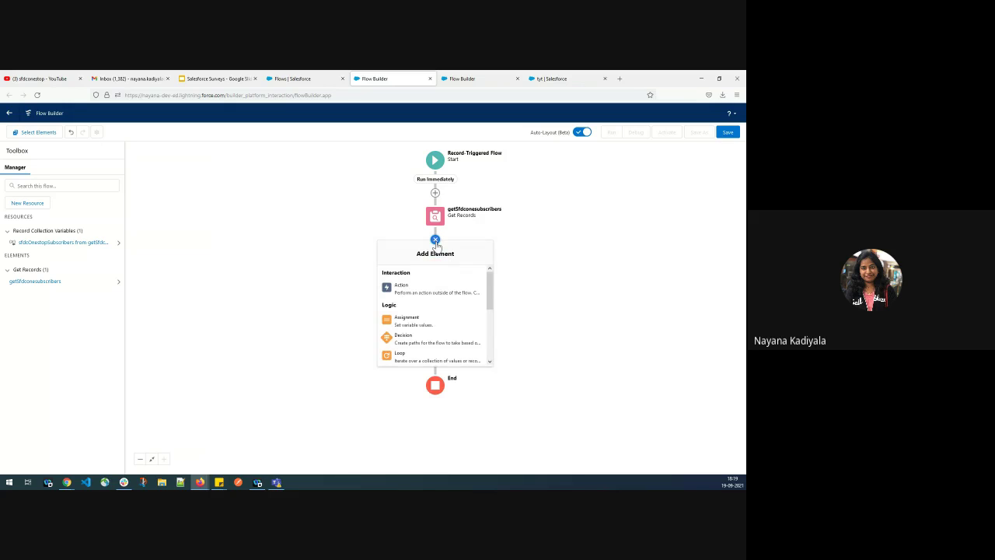
pyautogui.click(412, 359)
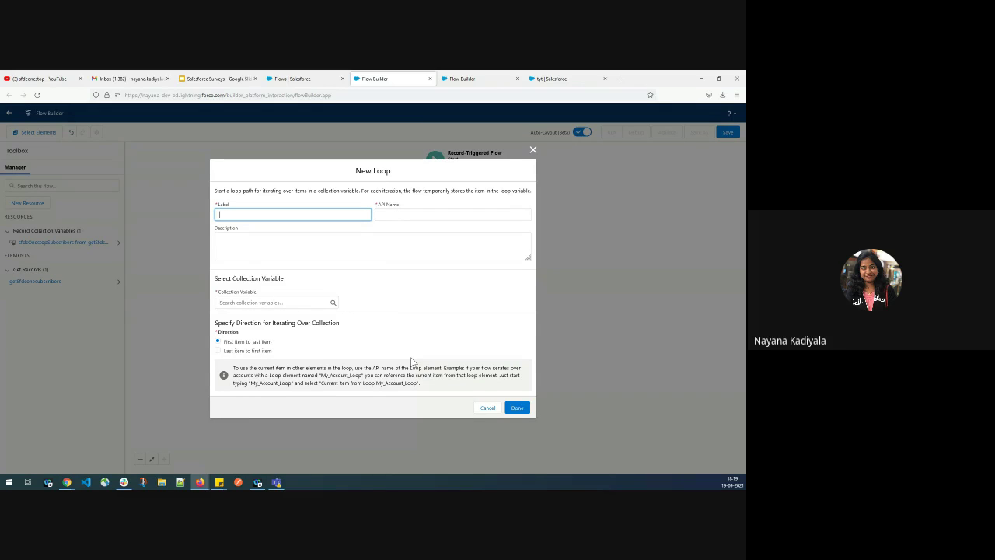
pyautogui.write('sfdconestopLoop')
pyautogui.click(410, 217)
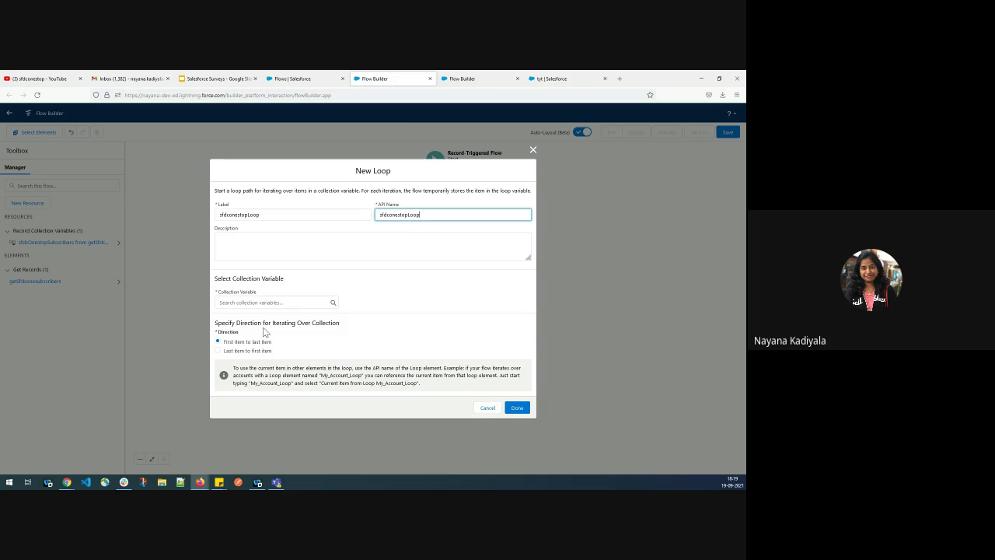
pyautogui.click(261, 302)
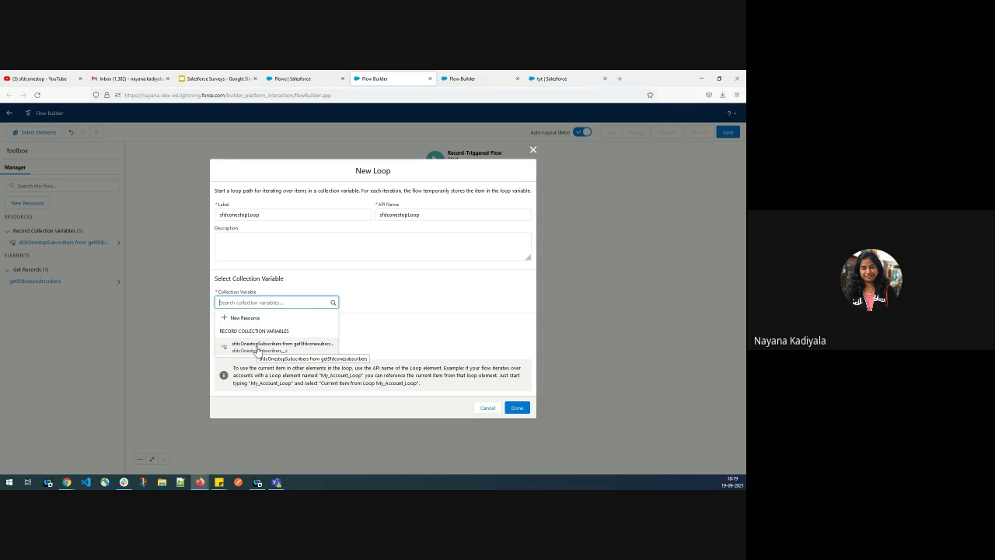
pyautogui.click(257, 346)
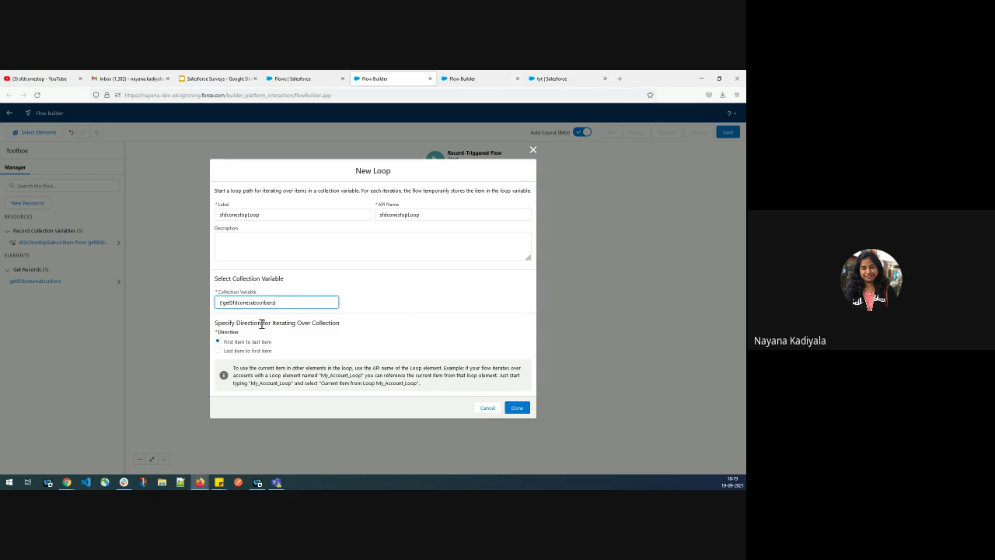
pyautogui.click(520, 409)
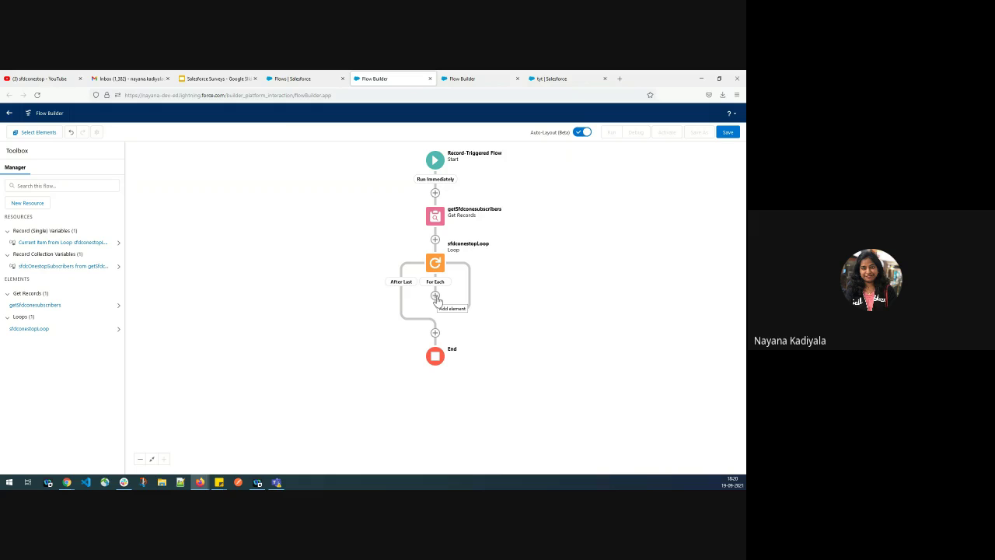
# Add an Action element on the loop's For Each path using the sfdconestop_learning action from the Surveys category.
pyautogui.click(435, 296)
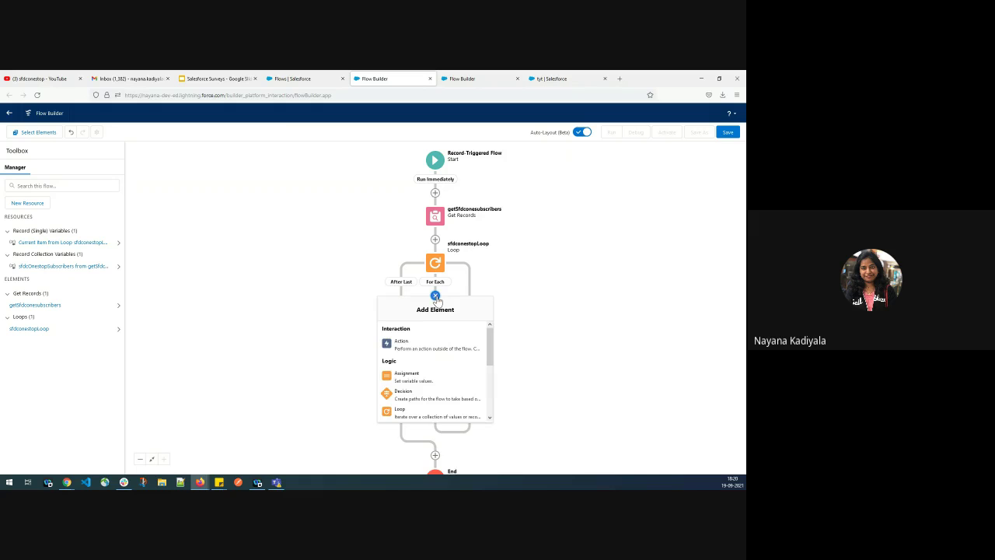
pyautogui.click(412, 346)
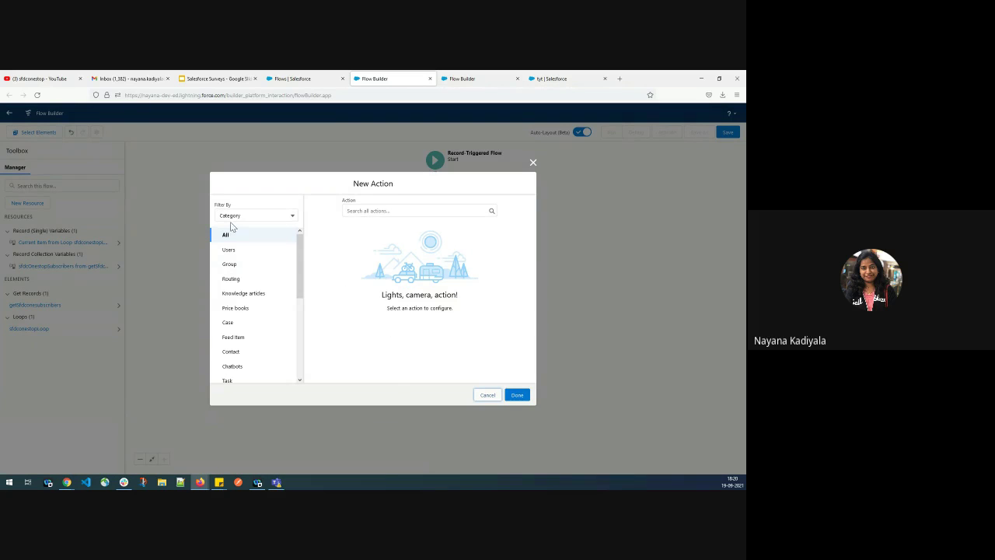
pyautogui.scroll(-5, 254, 354)
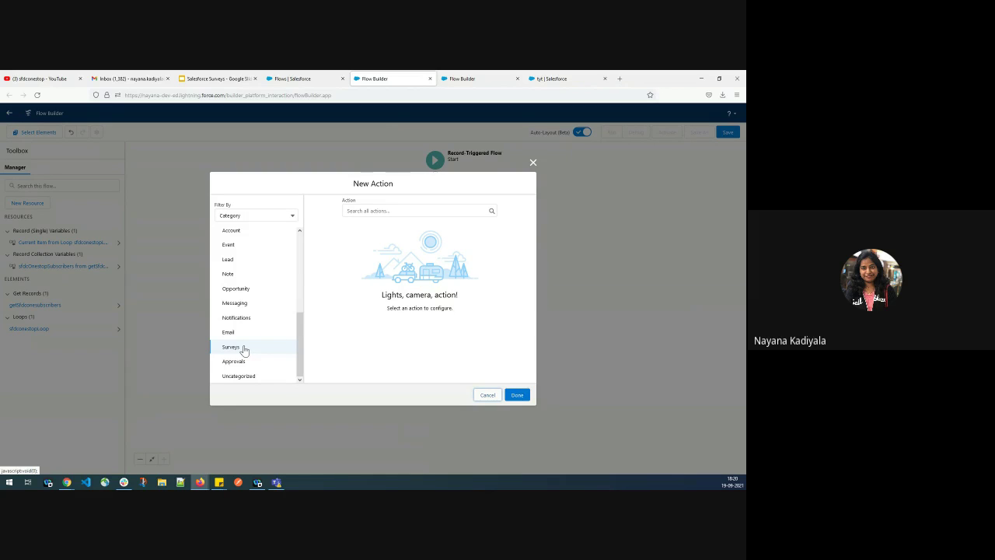
pyautogui.click(243, 350)
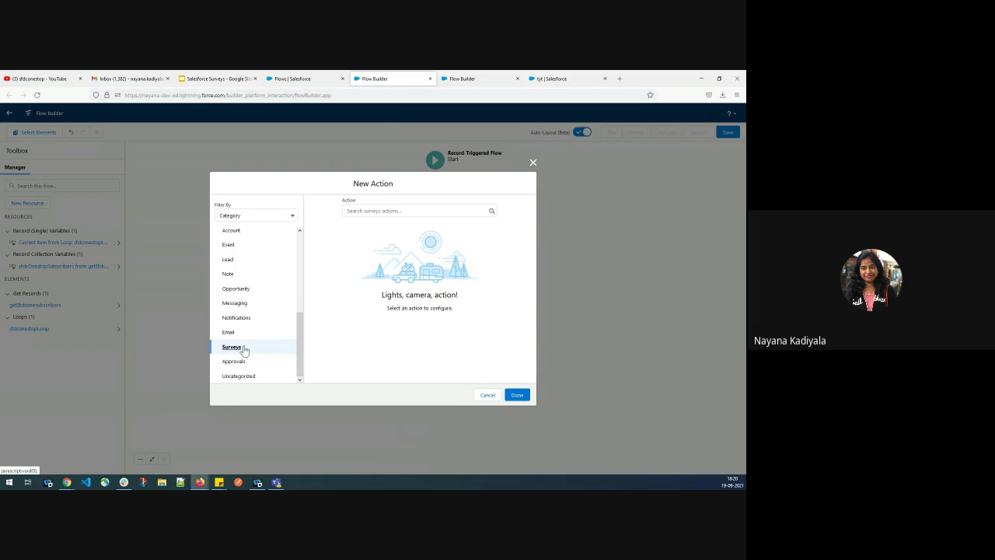
pyautogui.click(412, 211)
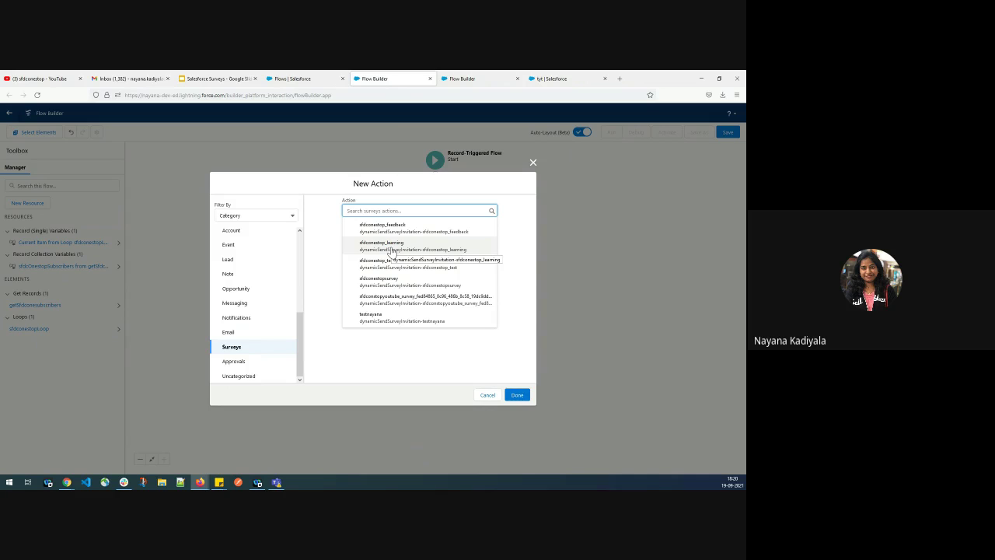
pyautogui.click(391, 245)
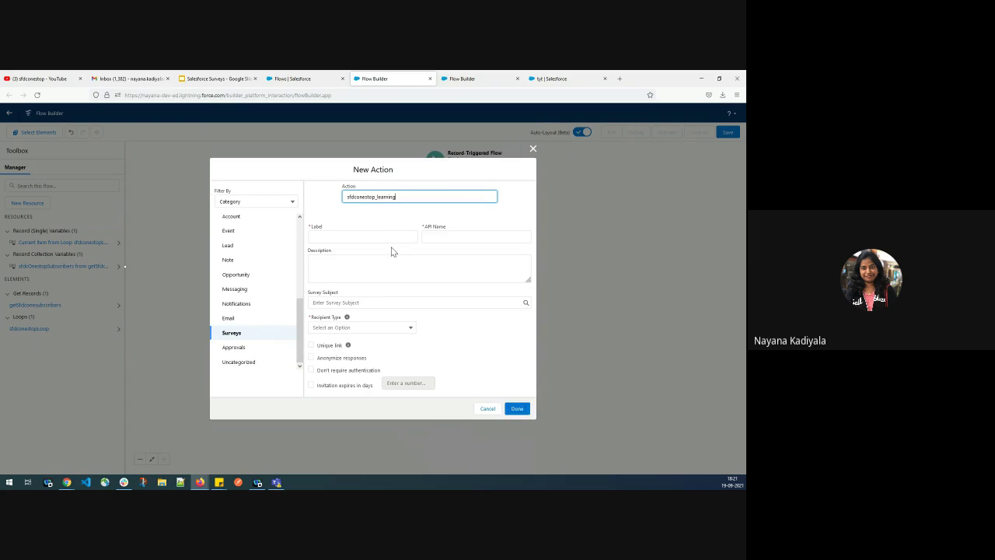
# Label the survey action Send Survey with API name Send_Survey, and set its recipient type to Contact.
pyautogui.click(382, 239)
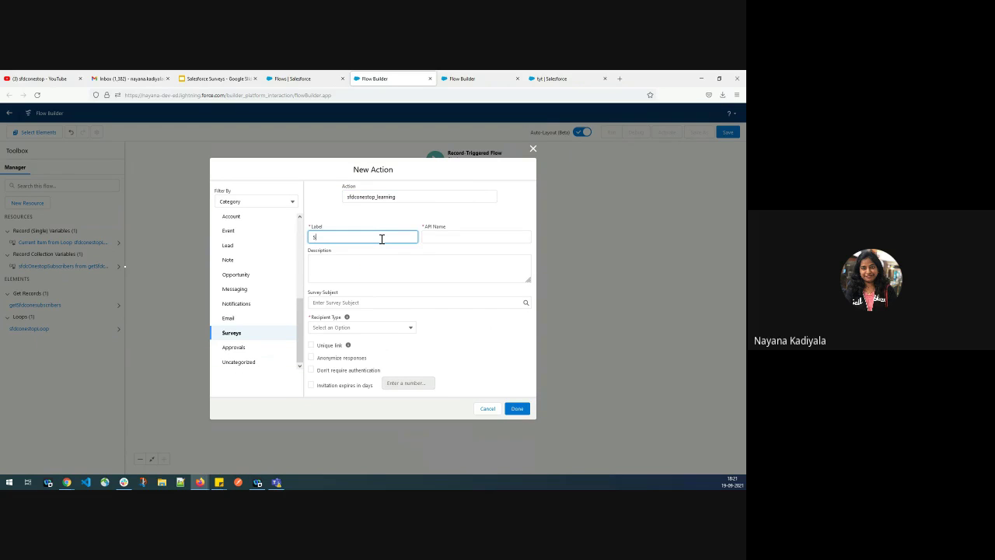
pyautogui.write('Send Survey')
pyautogui.click(510, 241)
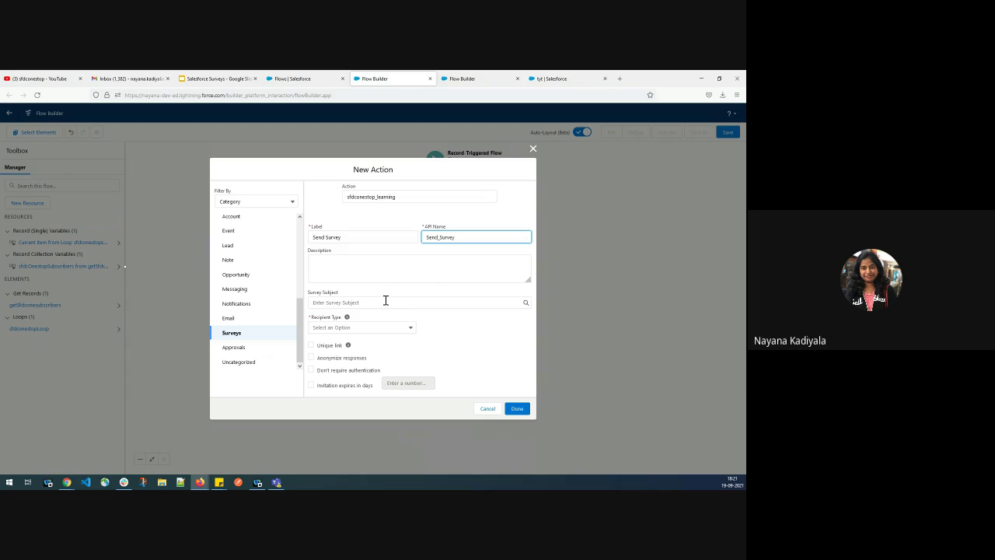
pyautogui.click(374, 327)
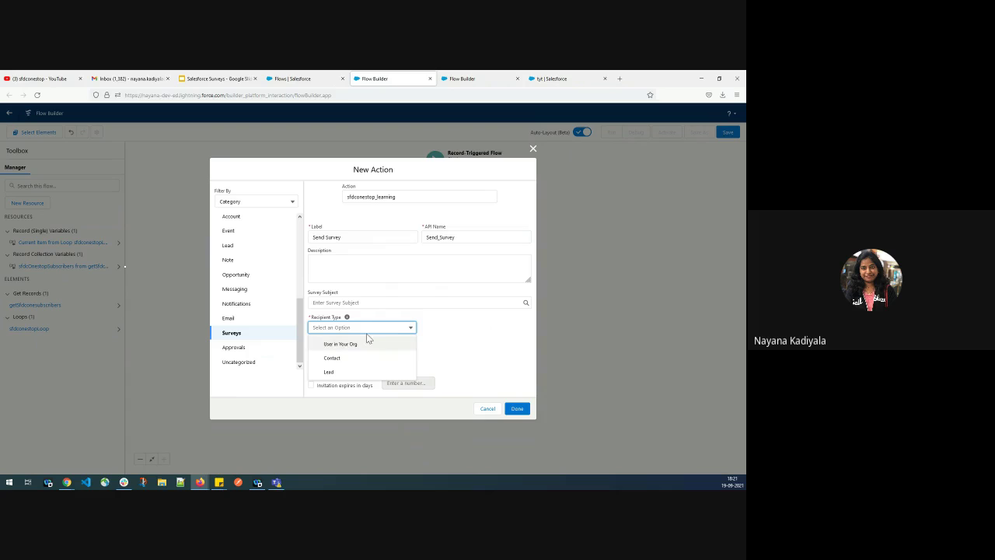
pyautogui.click(333, 359)
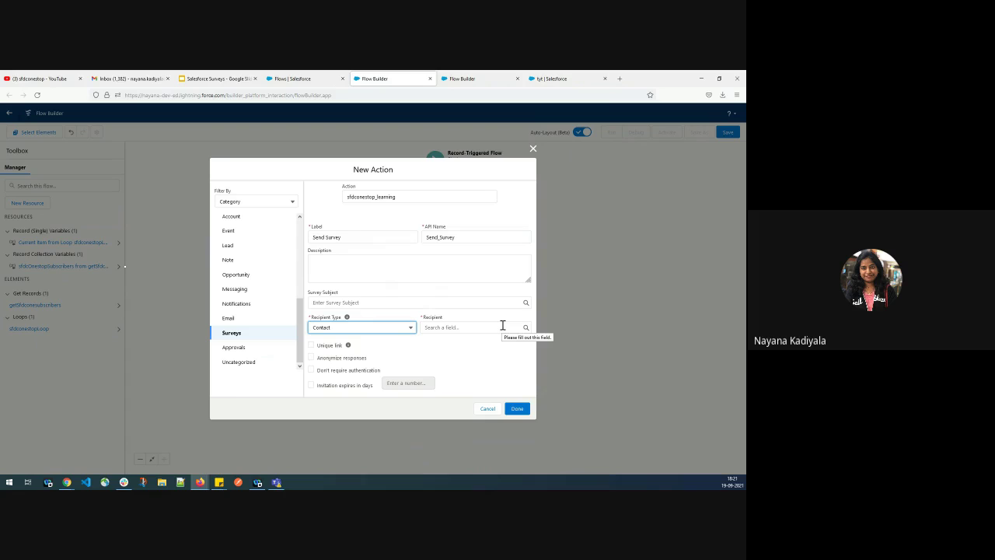
# Create a new variable resource with the API name contactId for the survey's Recipient, and choose its data type.
pyautogui.click(526, 327)
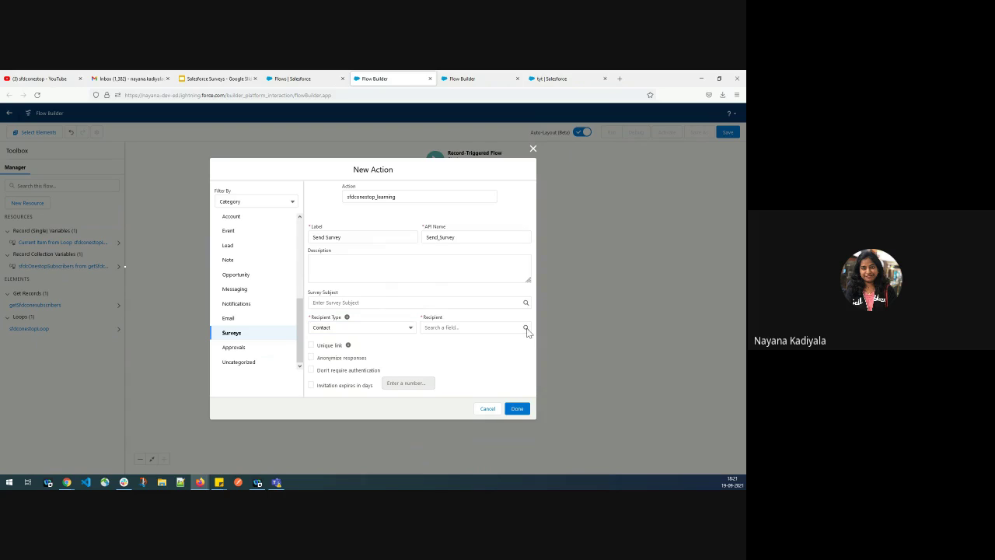
pyautogui.scroll(-2, 471, 305)
pyautogui.scroll(2, 470, 306)
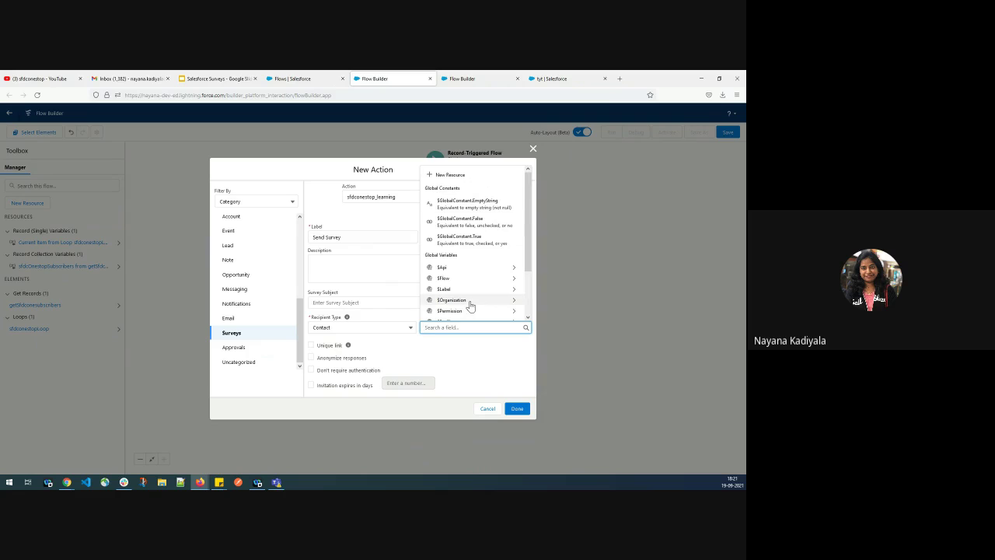
pyautogui.click(449, 179)
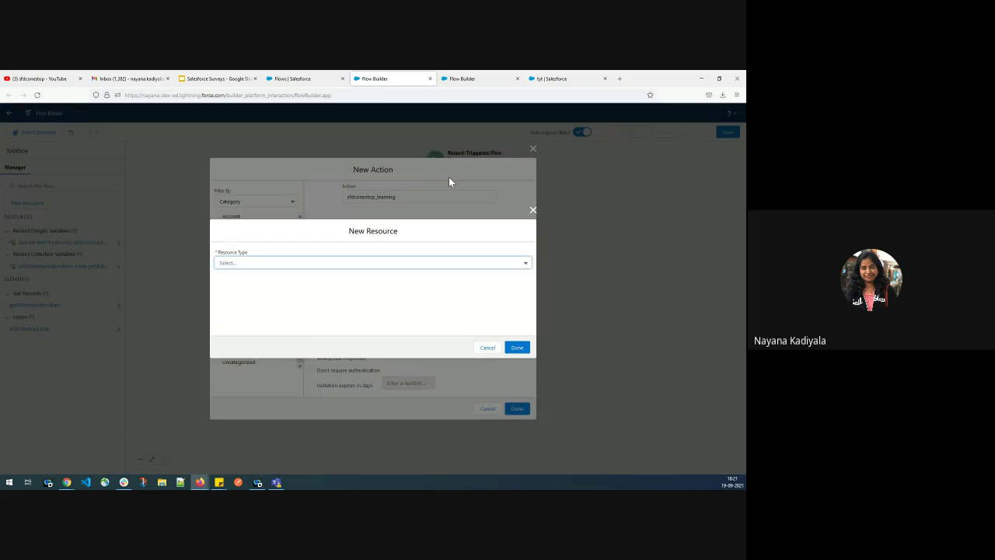
pyautogui.click(263, 259)
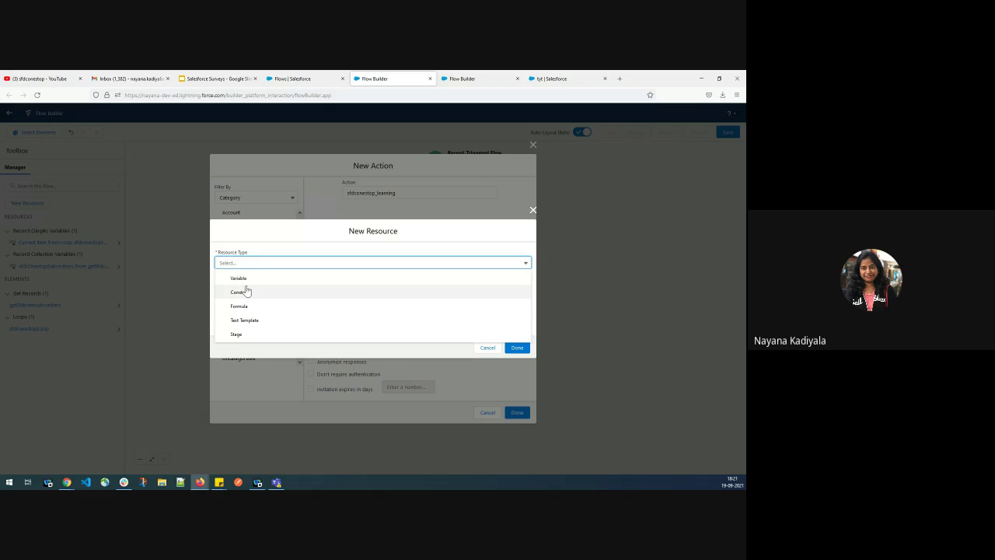
pyautogui.click(252, 279)
pyautogui.click(254, 279)
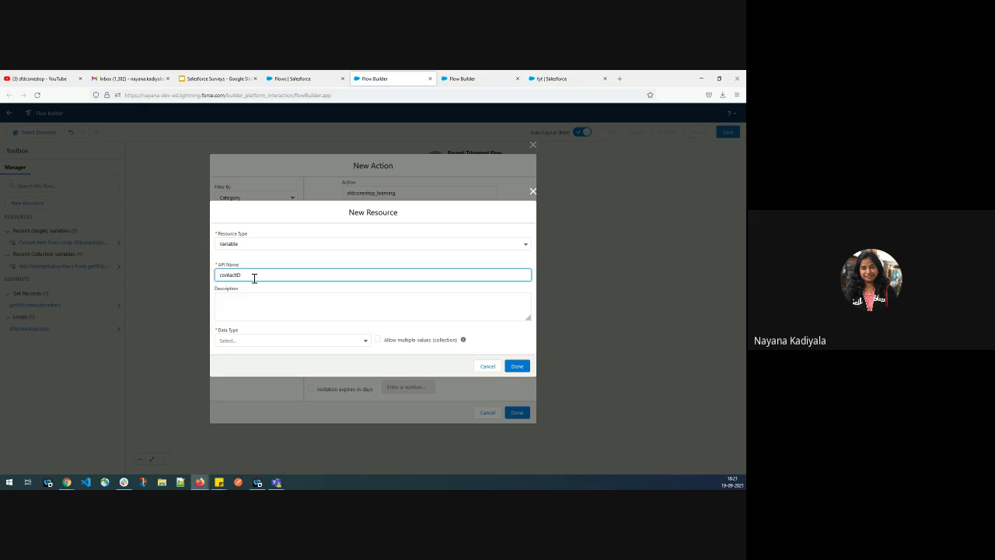
pyautogui.click(263, 338)
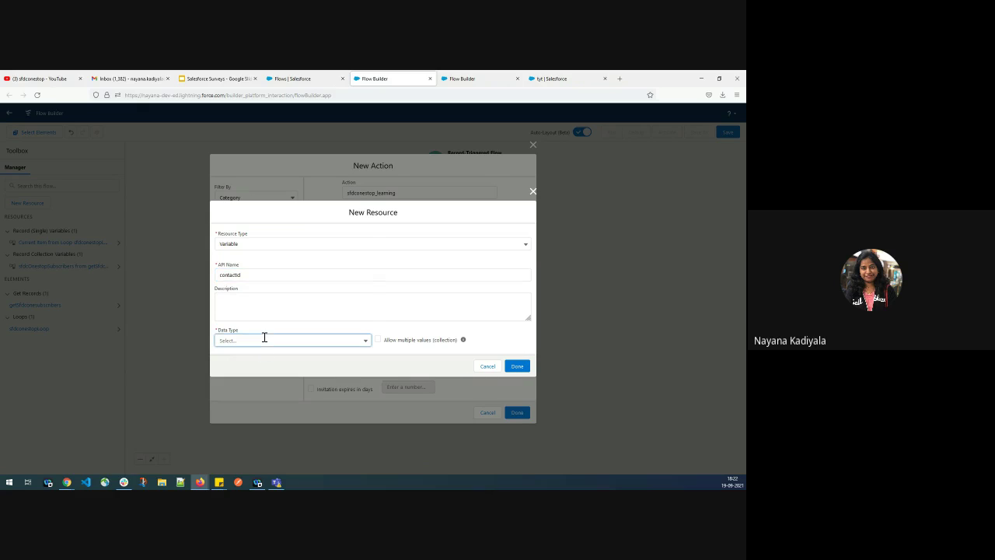
pyautogui.click(237, 201)
# Make the contactId variable Text with default value {!$Record.Contact__r.Id}, available for input, and finish creating it.
pyautogui.click(278, 340)
pyautogui.scroll(-2, 274, 284)
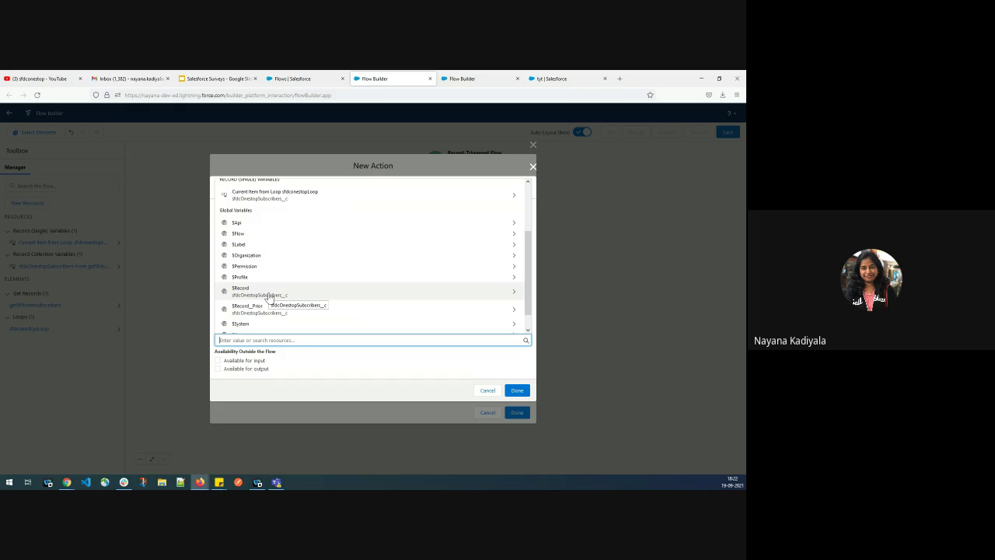
pyautogui.click(268, 296)
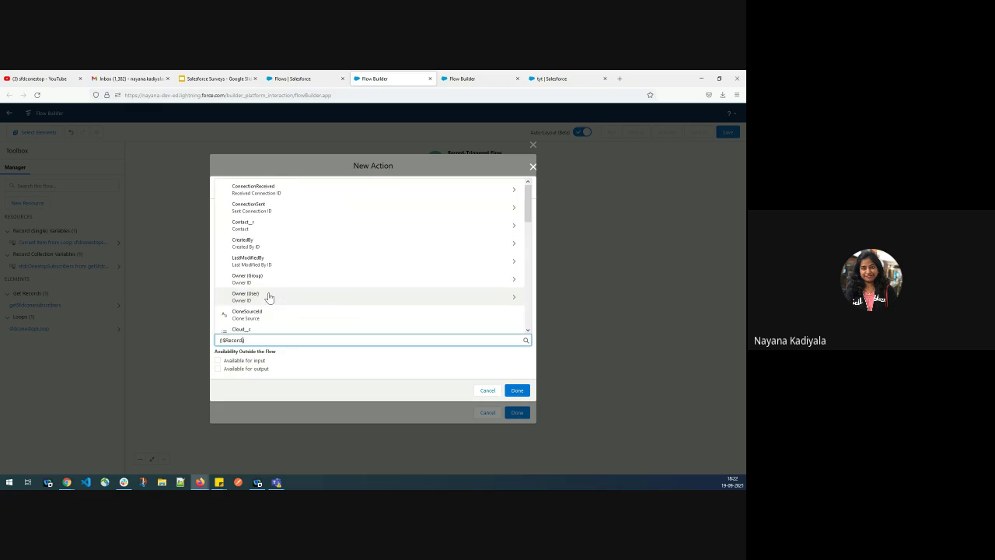
pyautogui.click(253, 227)
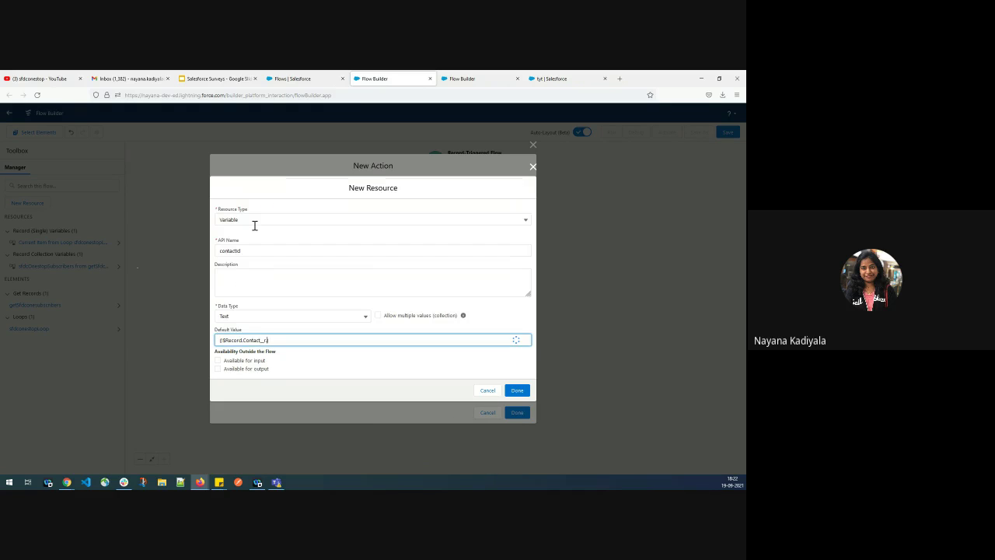
pyautogui.scroll(-8, 254, 284)
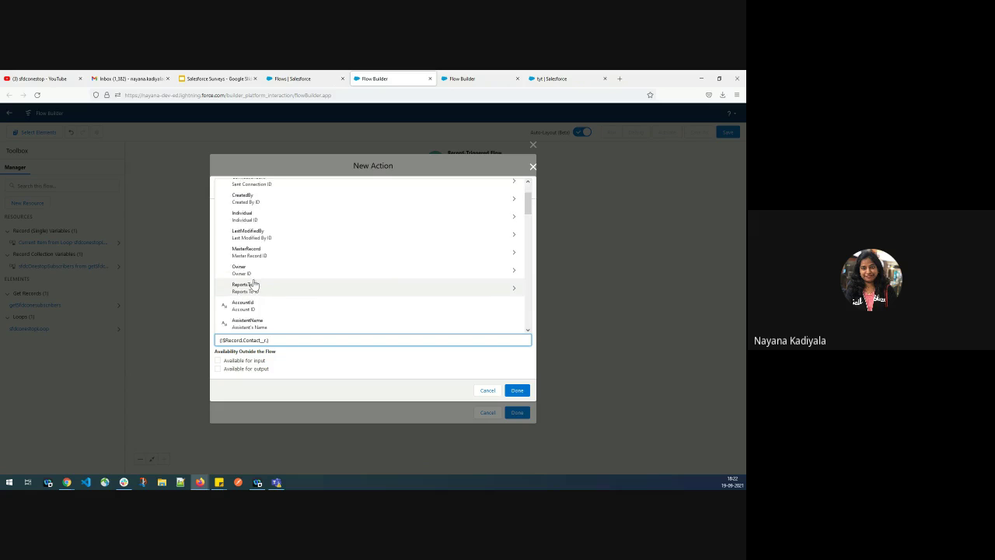
pyautogui.scroll(-5, 256, 302)
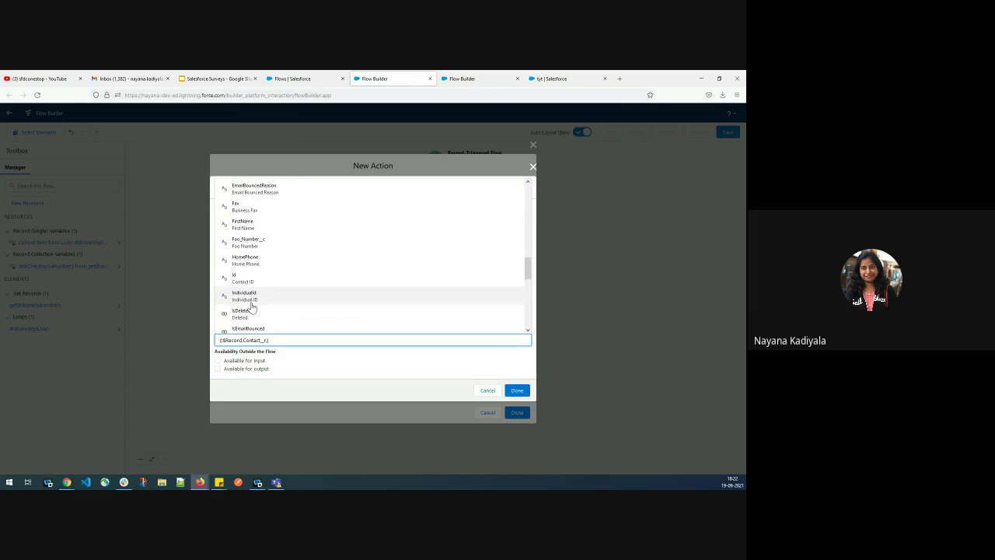
pyautogui.click(243, 246)
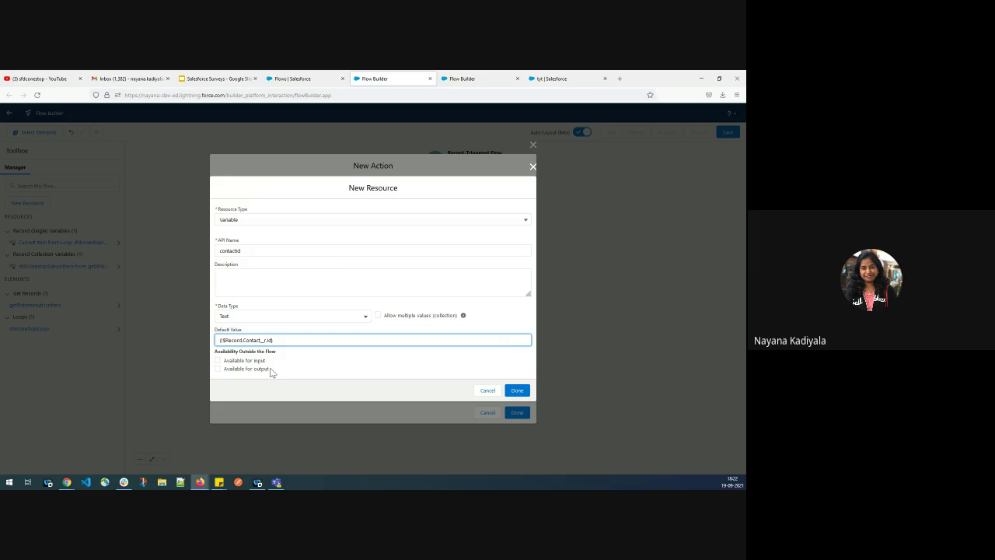
pyautogui.click(217, 361)
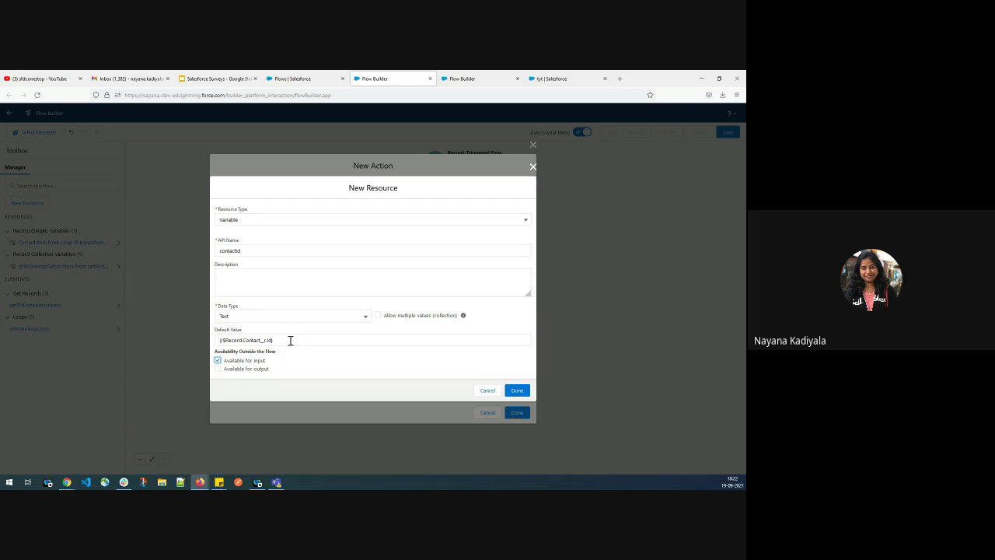
pyautogui.click(522, 392)
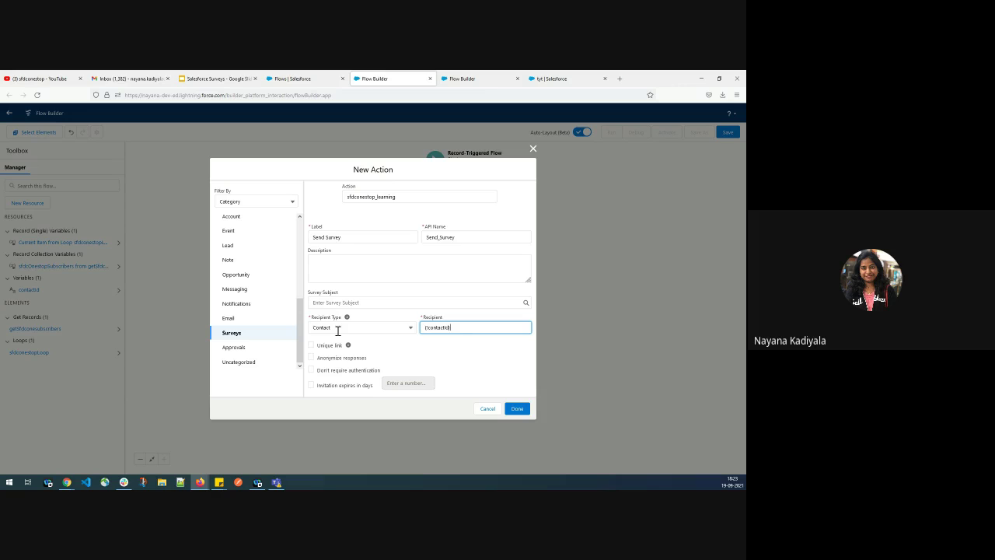
# Set the Send Survey action to not require authentication and add it to the flow.
pyautogui.click(312, 371)
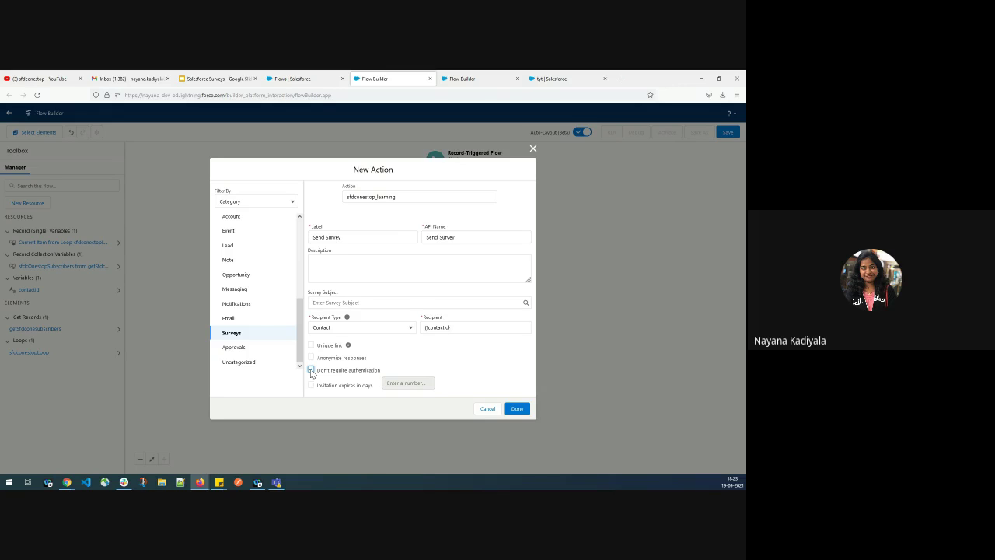
pyautogui.click(518, 409)
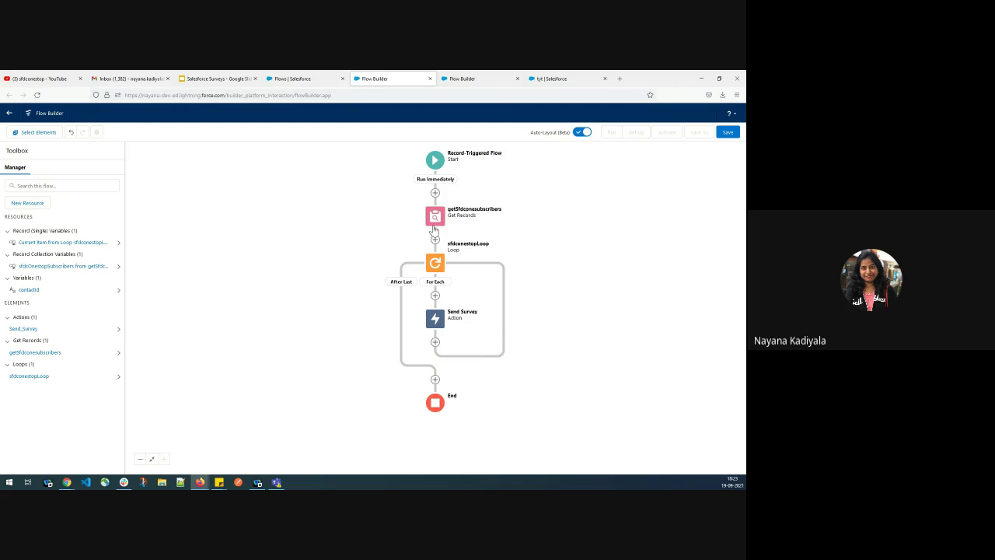
pyautogui.click(434, 296)
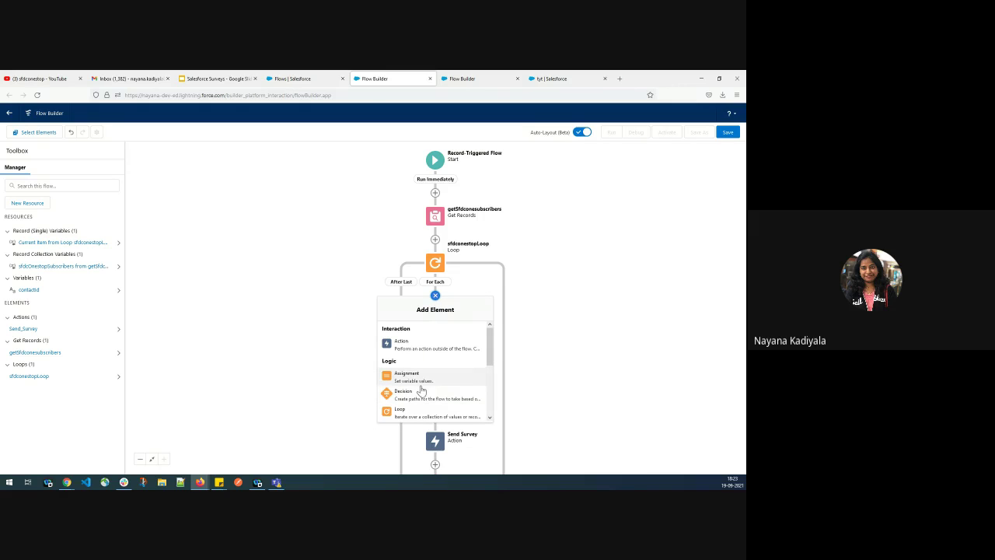
pyautogui.click(435, 295)
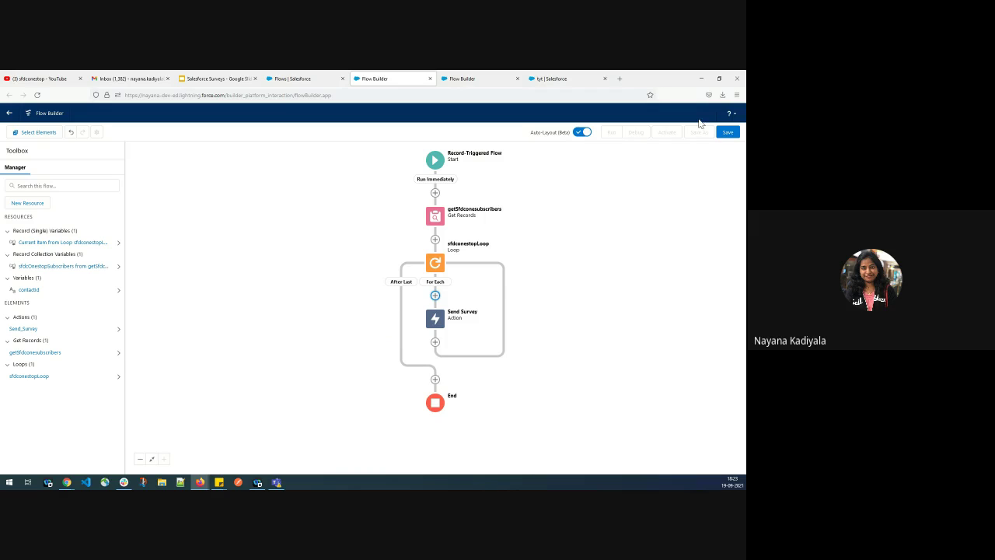
# Save the flow with label and API name sfdconestopFlowSurveyAction and the description "test flow survey action".
pyautogui.click(728, 132)
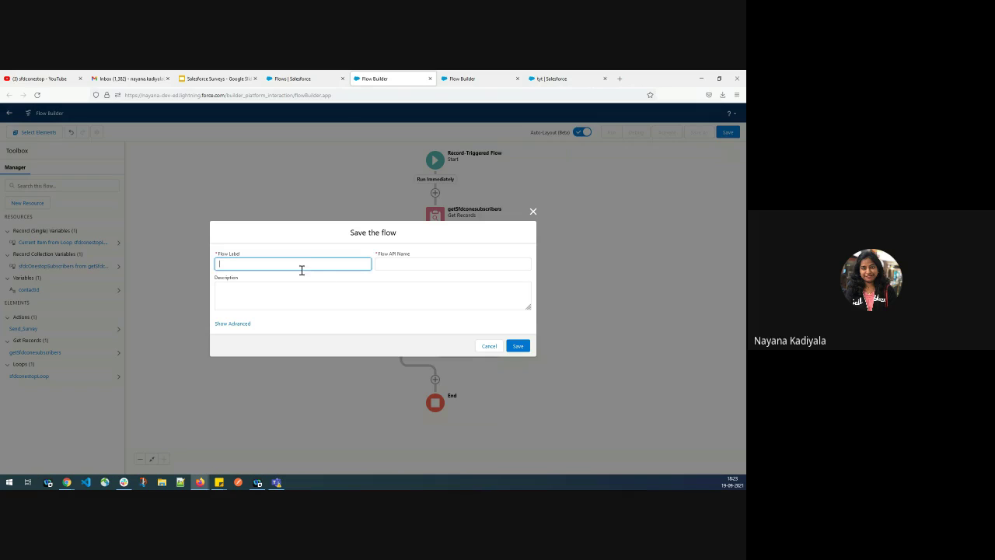
pyautogui.write('sfdc')
pyautogui.write('onestopFlowSurveyAction')
pyautogui.click(416, 254)
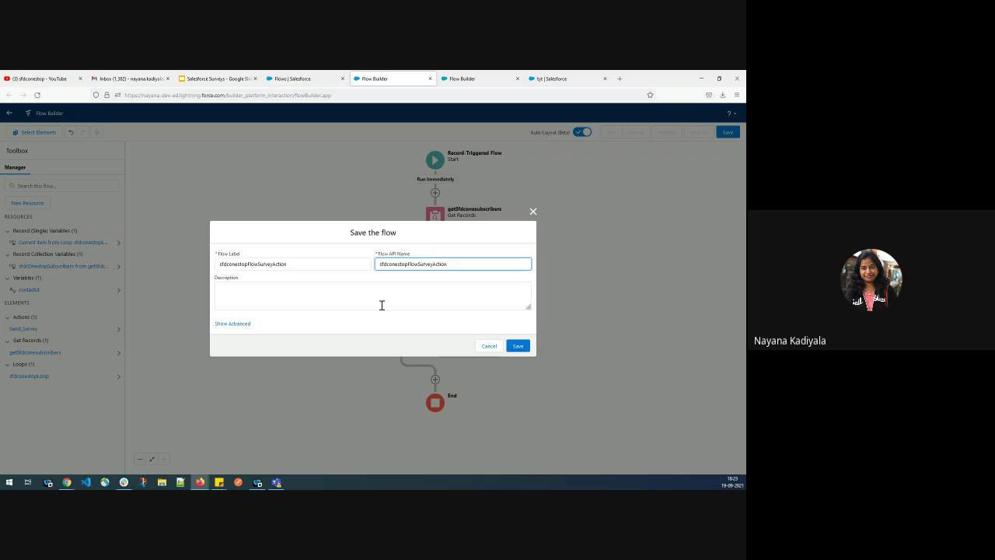
pyautogui.click(338, 305)
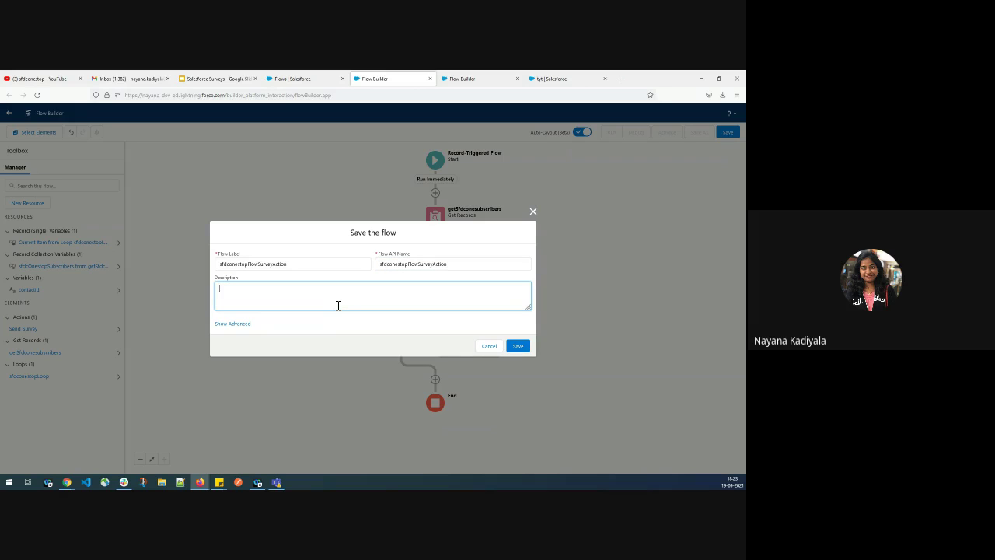
pyautogui.write('test flow survey action')
pyautogui.click(518, 347)
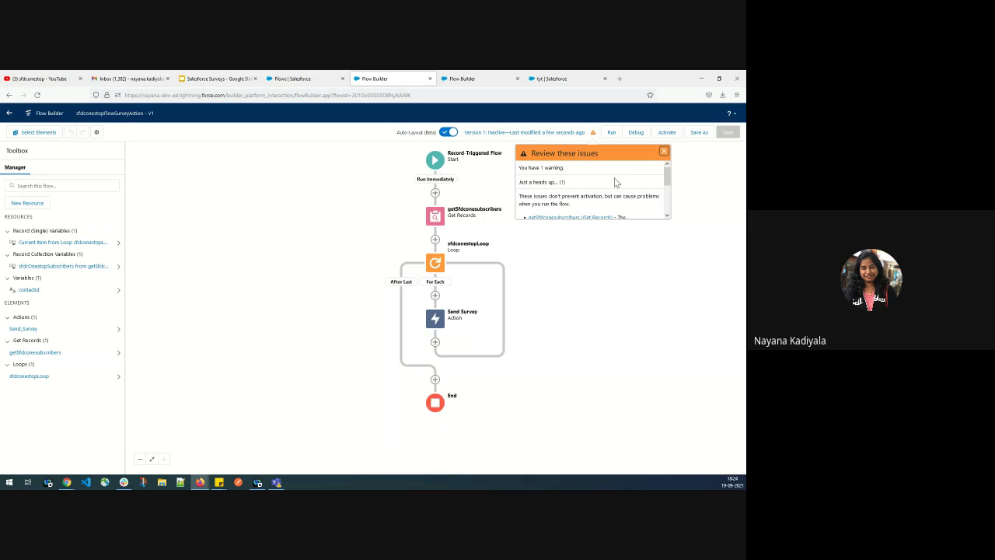
# Review and dismiss the flow's warnings, and activate the flow.
pyautogui.scroll(-2, 641, 189)
pyautogui.scroll(2, 640, 190)
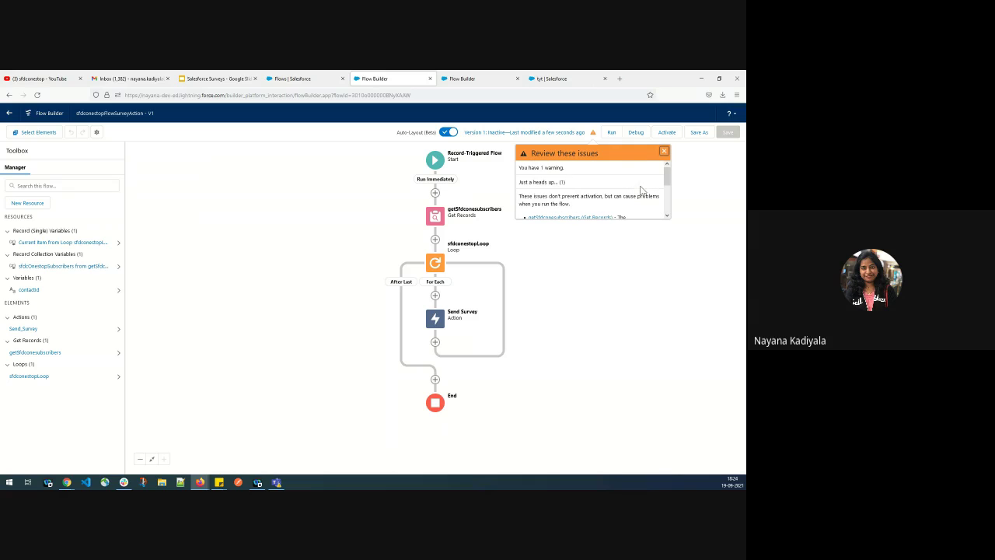
pyautogui.click(664, 152)
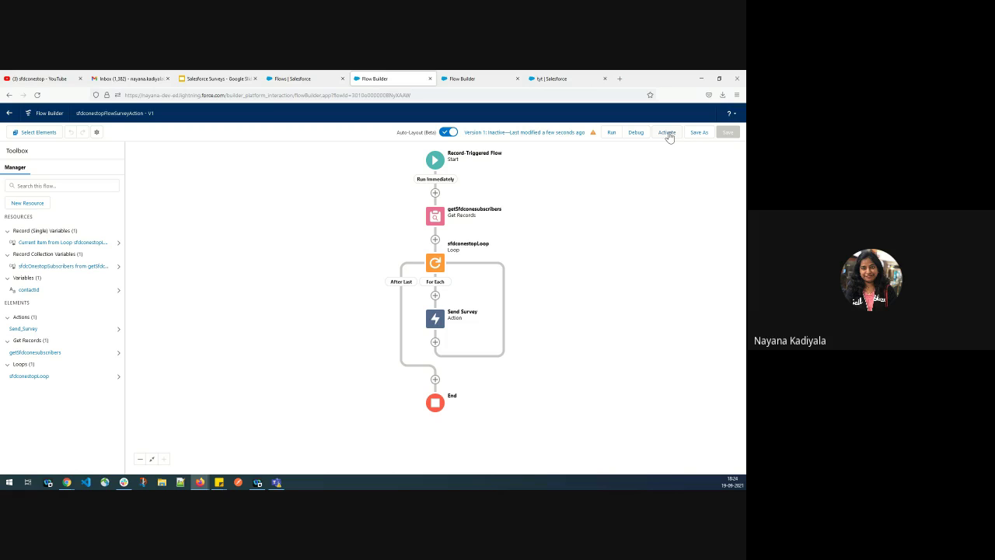
pyautogui.click(667, 133)
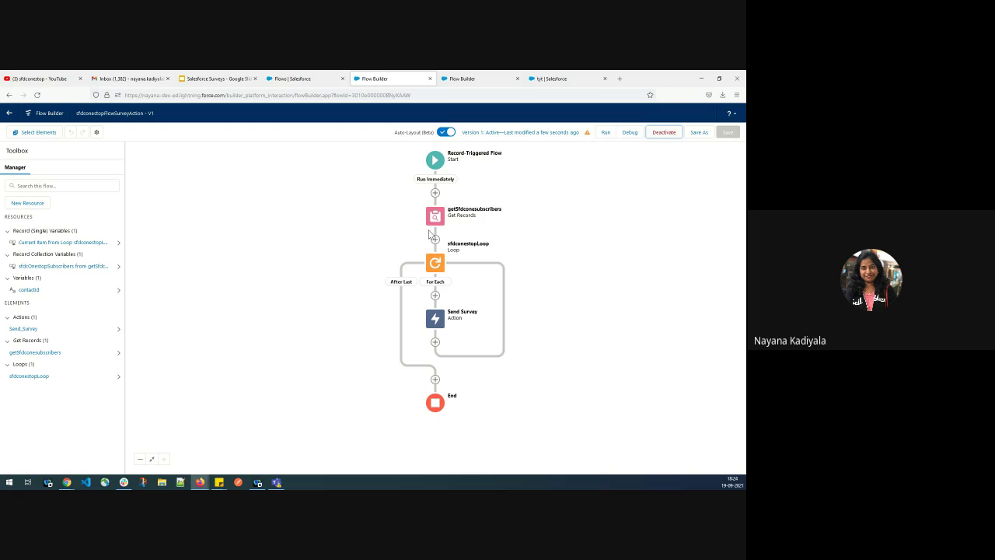
# Switch to the Salesforce record page, search the app items for sfdc and open the sfdcOnestopSubscribers list.
pyautogui.click(550, 79)
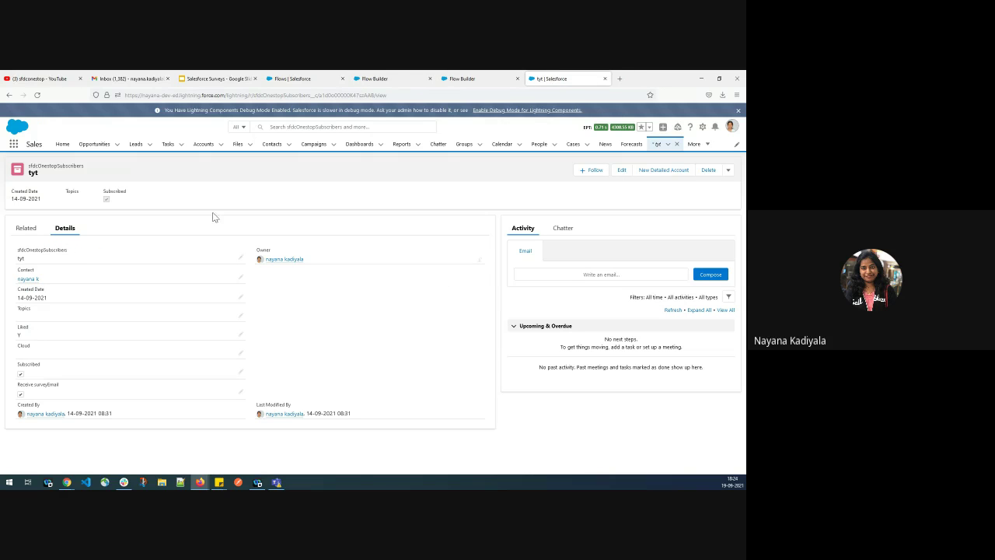
pyautogui.click(707, 145)
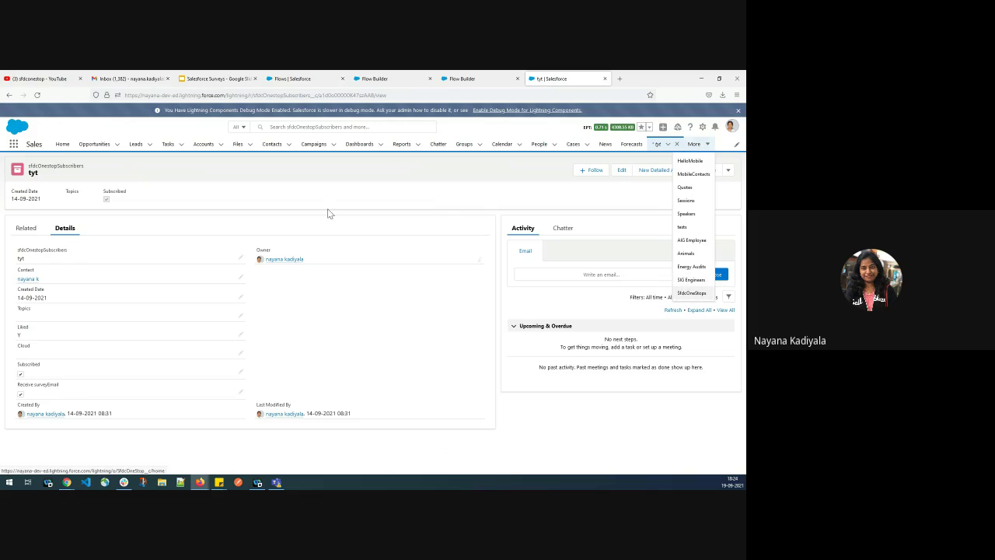
pyautogui.click(20, 153)
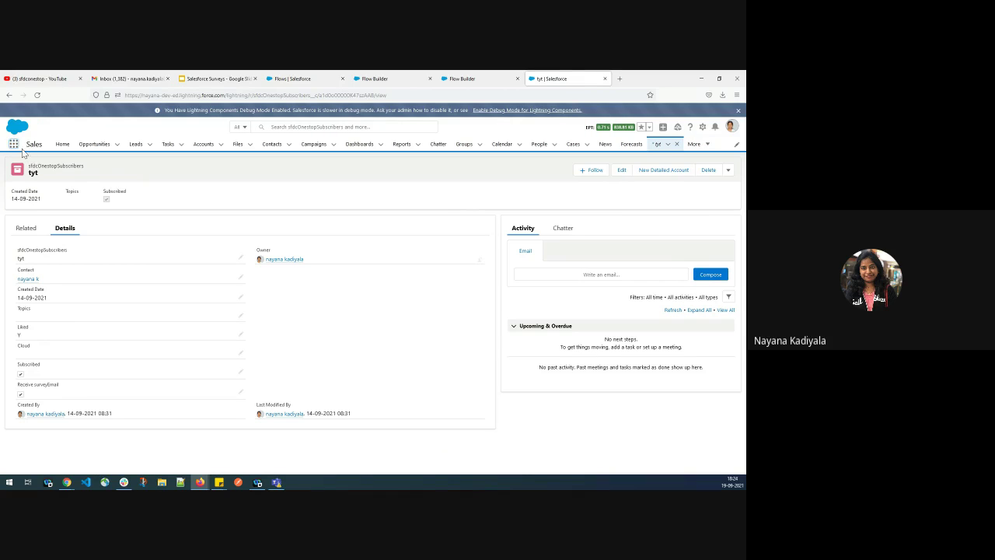
pyautogui.click(15, 145)
pyautogui.write('sfdc')
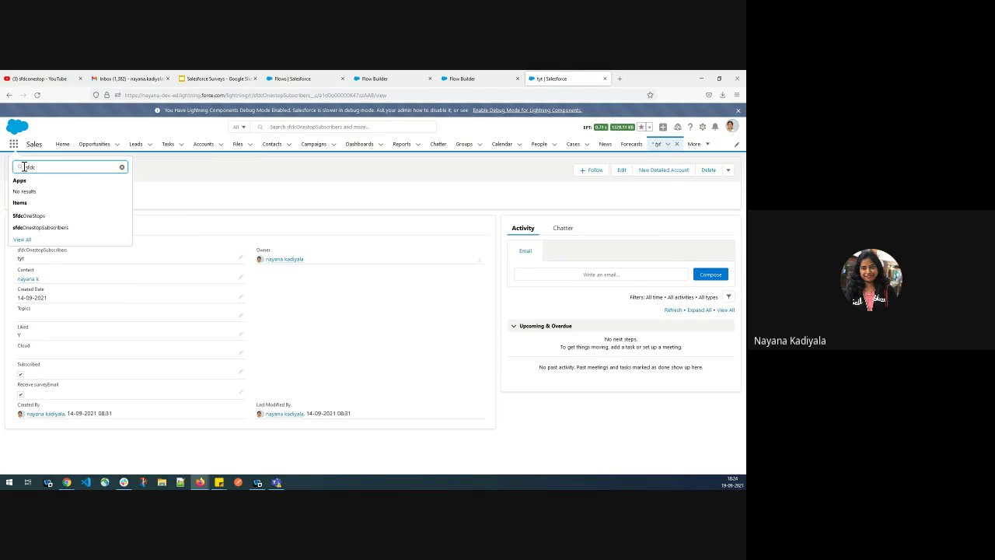
pyautogui.click(35, 227)
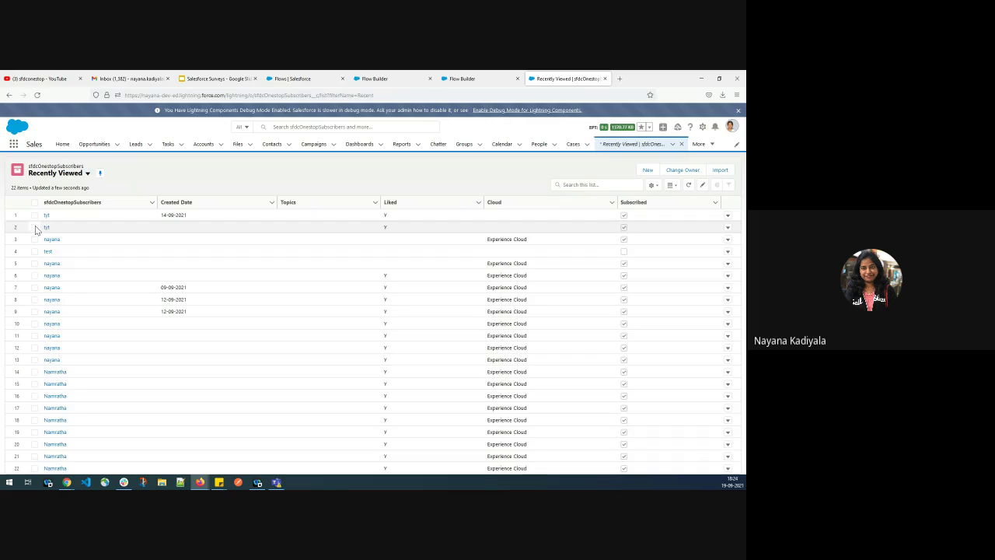
# Start a new sfdcOnestopSubscribers record named sfdconestop, linked to the first recent contact, with Created Date 19-09-2021.
pyautogui.click(646, 171)
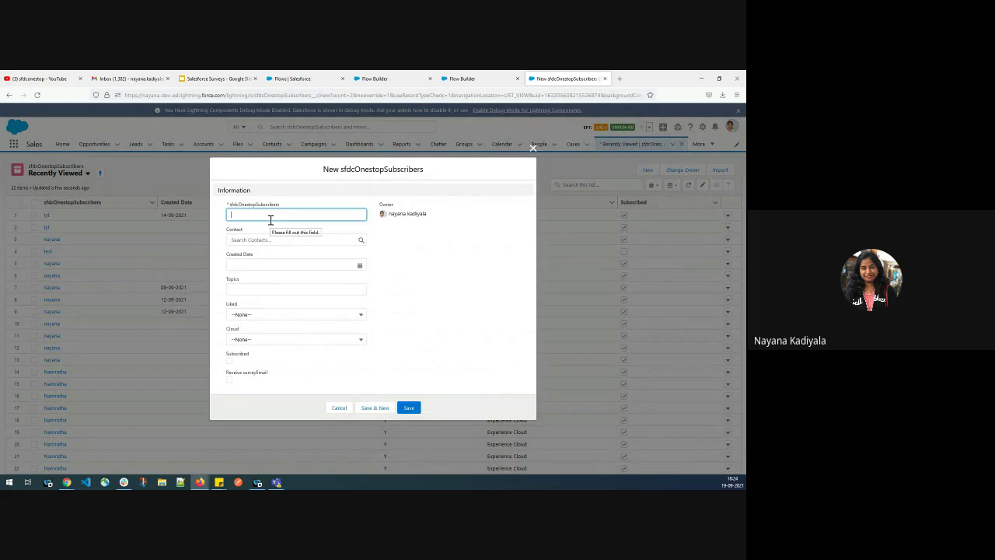
pyautogui.write('sfdconestop')
pyautogui.click(272, 239)
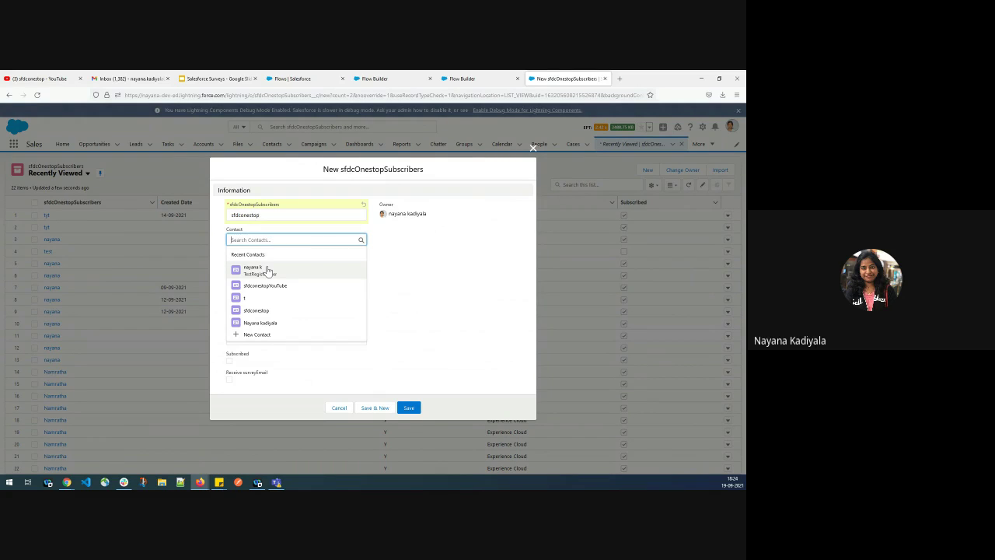
pyautogui.click(266, 270)
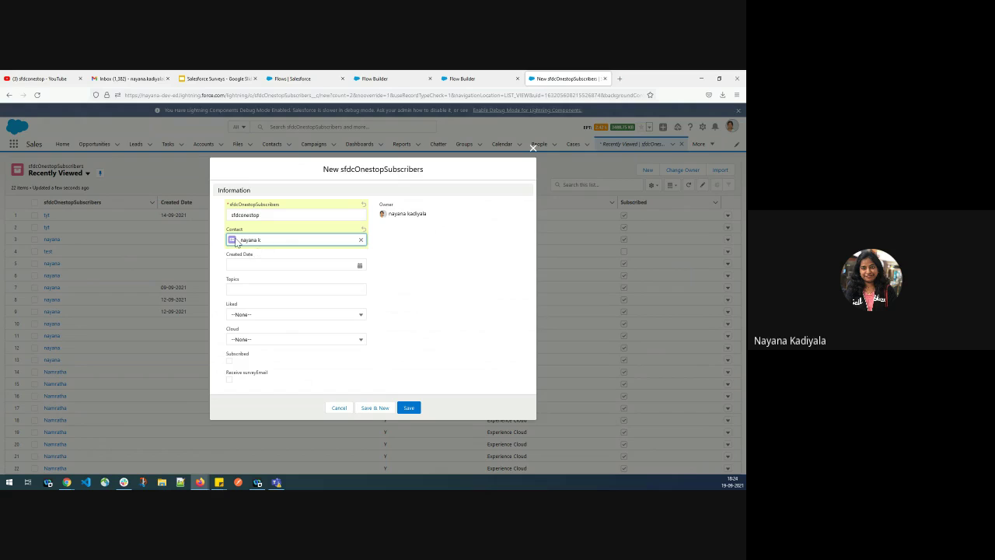
pyautogui.click(262, 265)
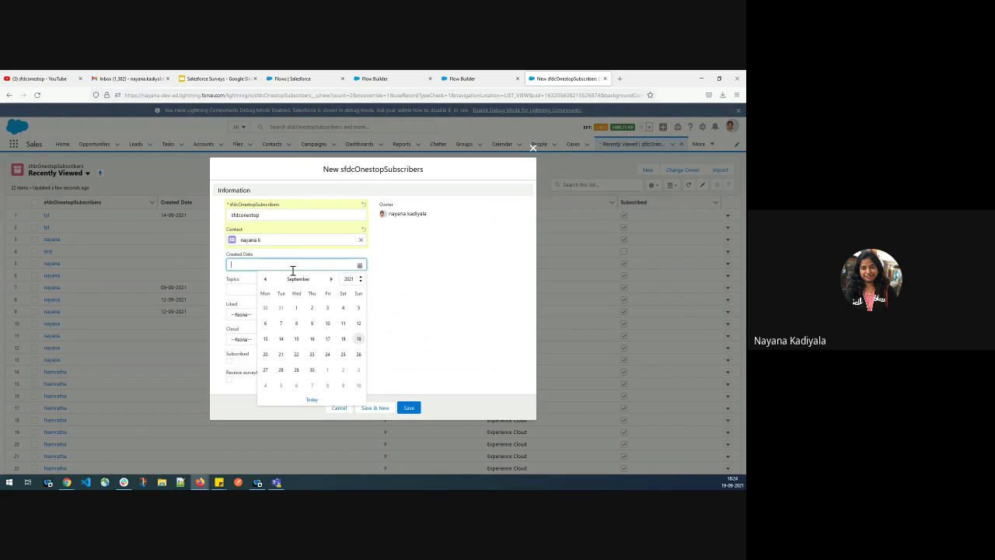
pyautogui.click(359, 340)
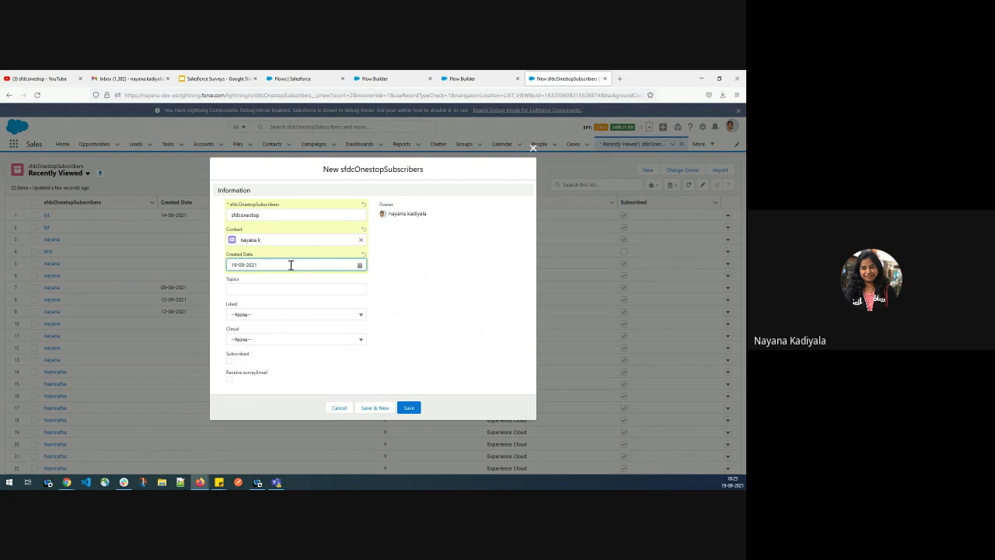
# Set Liked to Y, enable Subscribed and Receive surveyEmail, and save the new subscriber record.
pyautogui.click(349, 315)
pyautogui.click(264, 336)
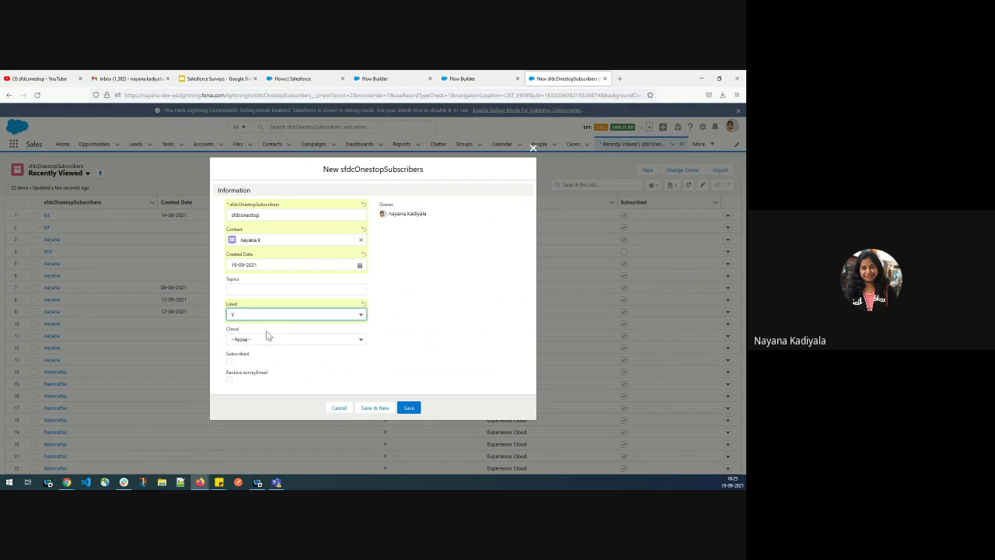
pyautogui.click(229, 362)
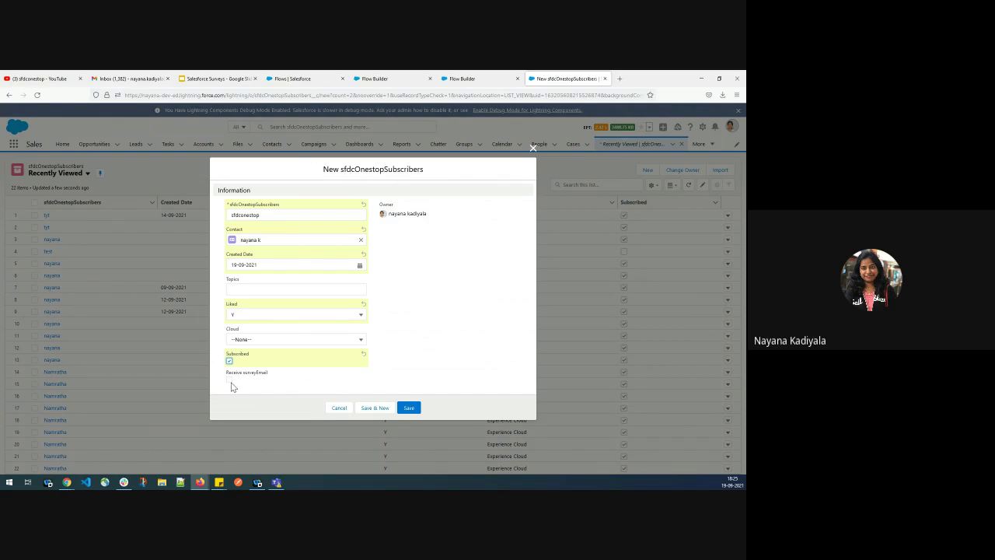
pyautogui.click(229, 379)
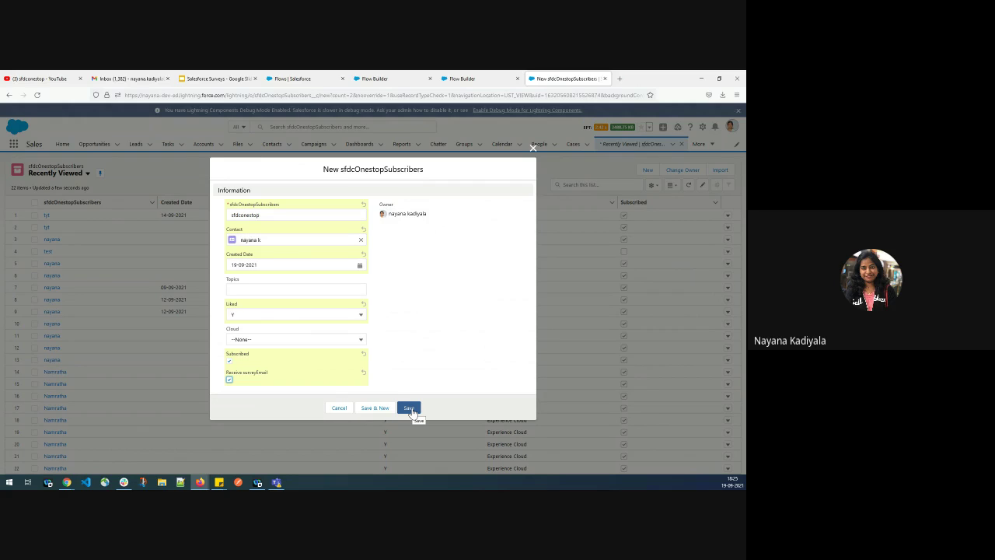
pyautogui.click(410, 409)
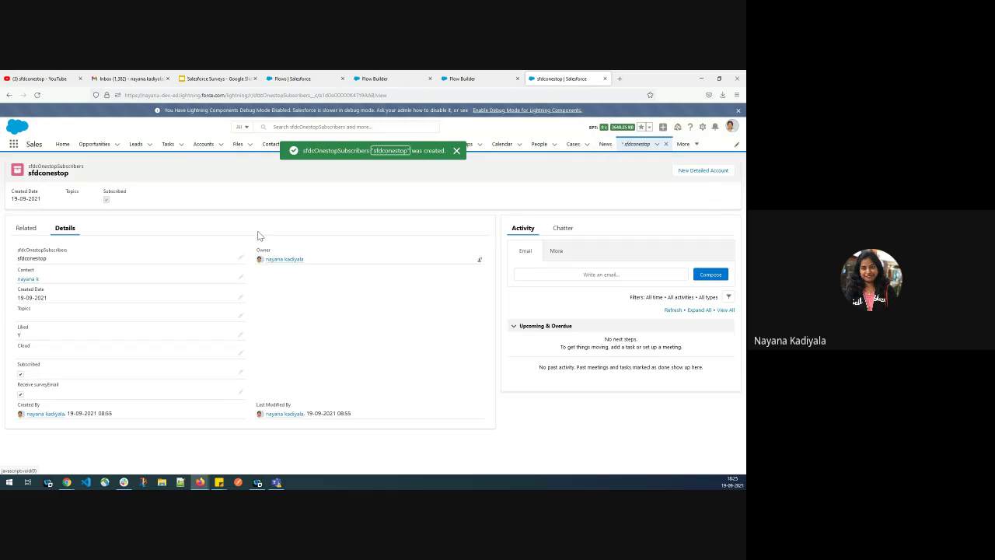
# Switch to Gmail and open the survey invitation email in the inbox.
pyautogui.click(146, 75)
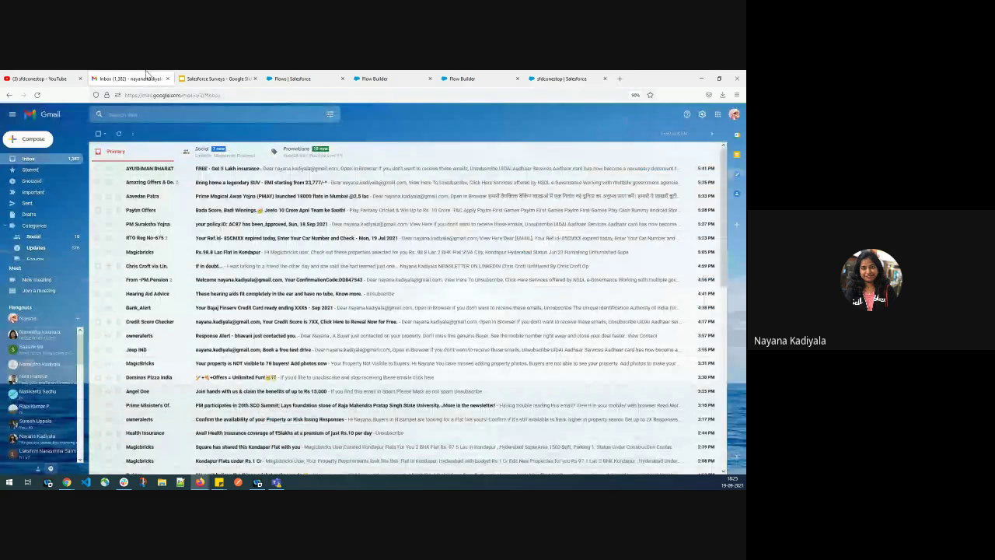
pyautogui.click(59, 160)
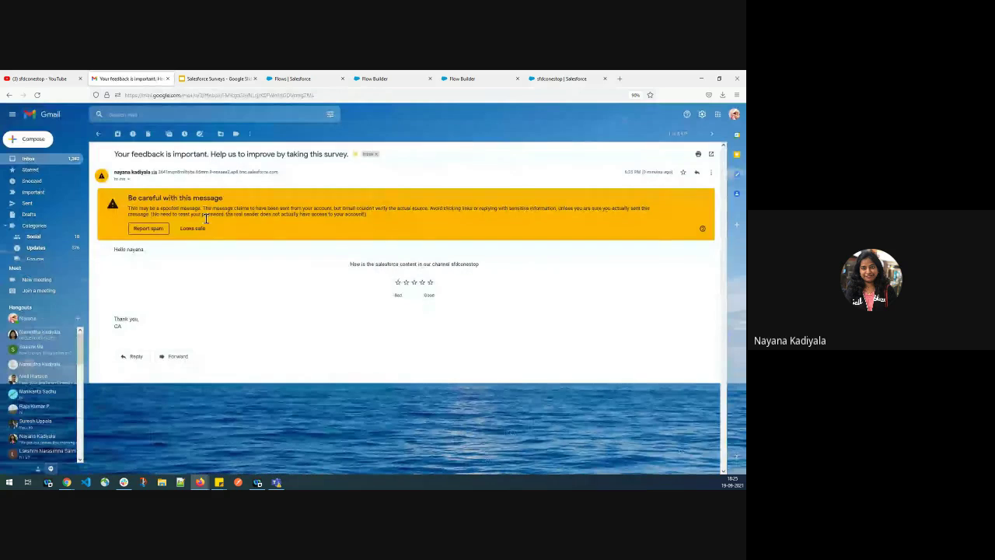
# Mark the survey email as safe, and switch to Flow Builder to open the Send Survey action for editing.
pyautogui.click(193, 228)
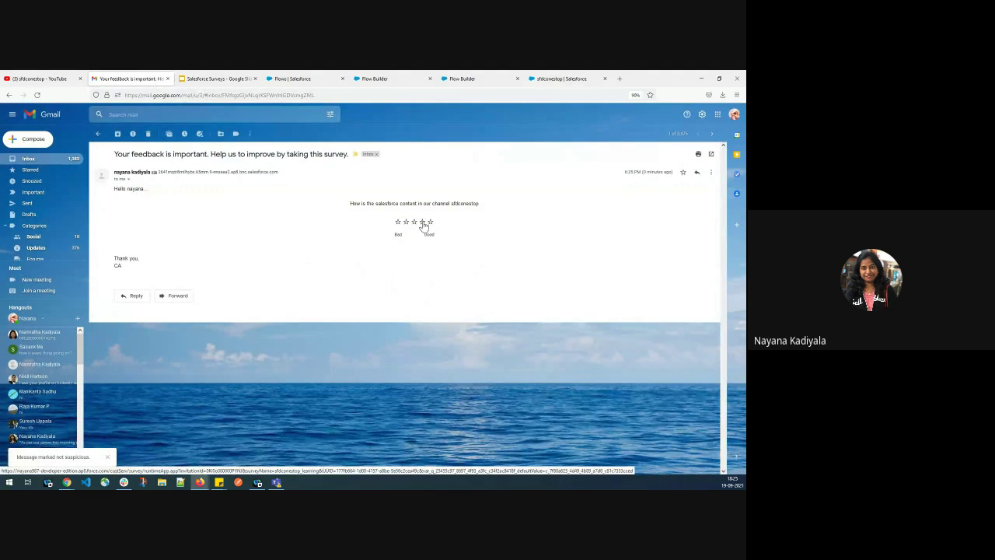
pyautogui.click(375, 79)
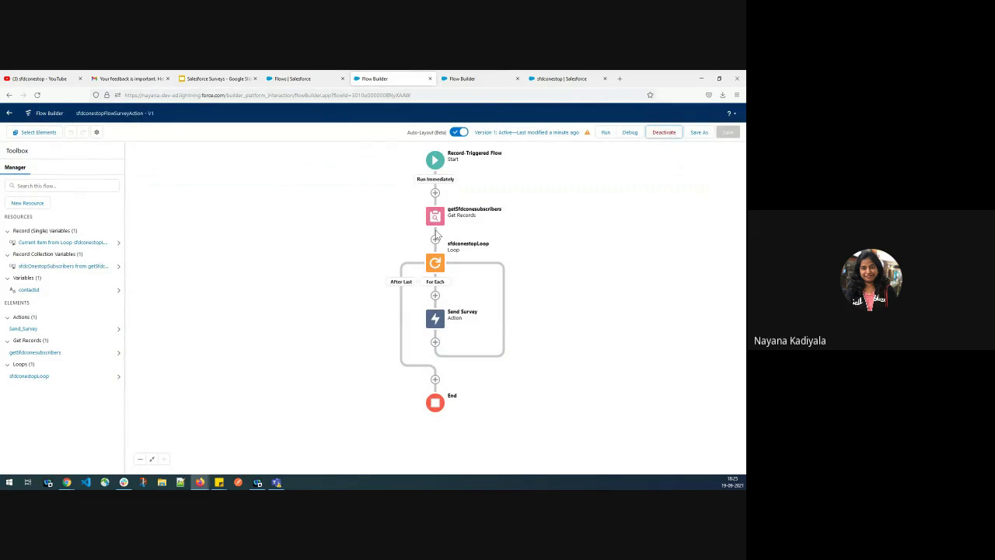
pyautogui.click(433, 324)
pyautogui.click(434, 404)
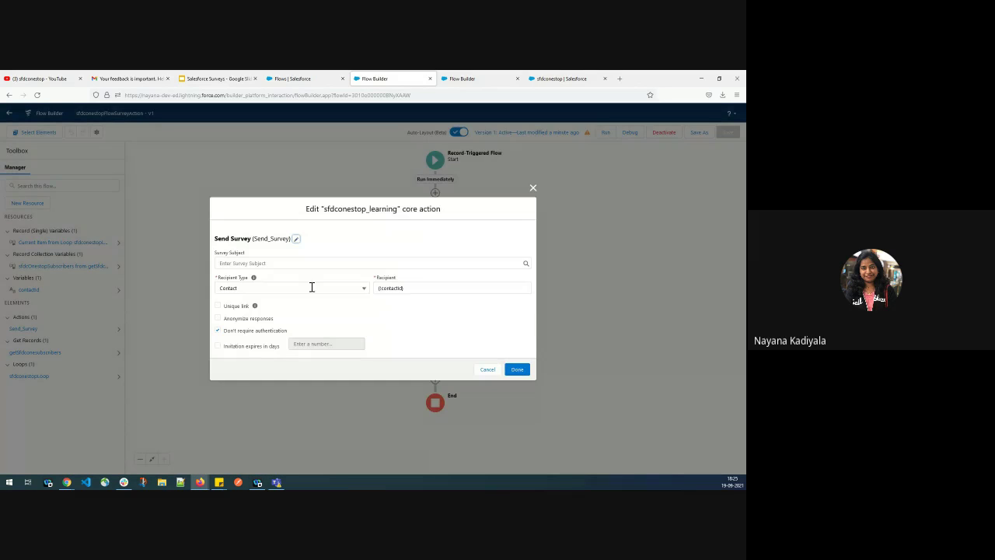
# Clear the Send Survey recipient and begin a new Text variable resource with the API name contactId.
pyautogui.click(412, 288)
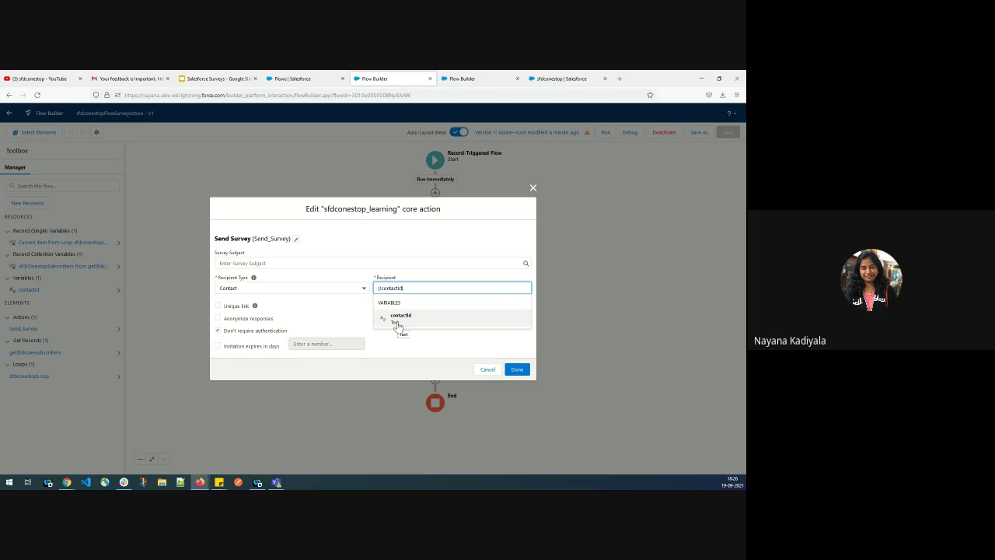
pyautogui.click(397, 318)
pyautogui.click(414, 289)
pyautogui.press('BackSpace')
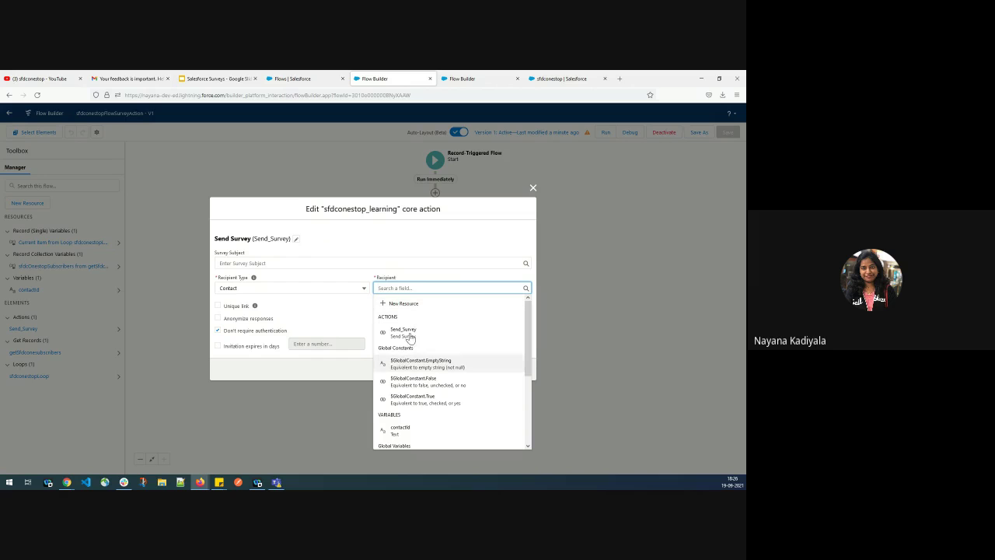
pyautogui.click(410, 304)
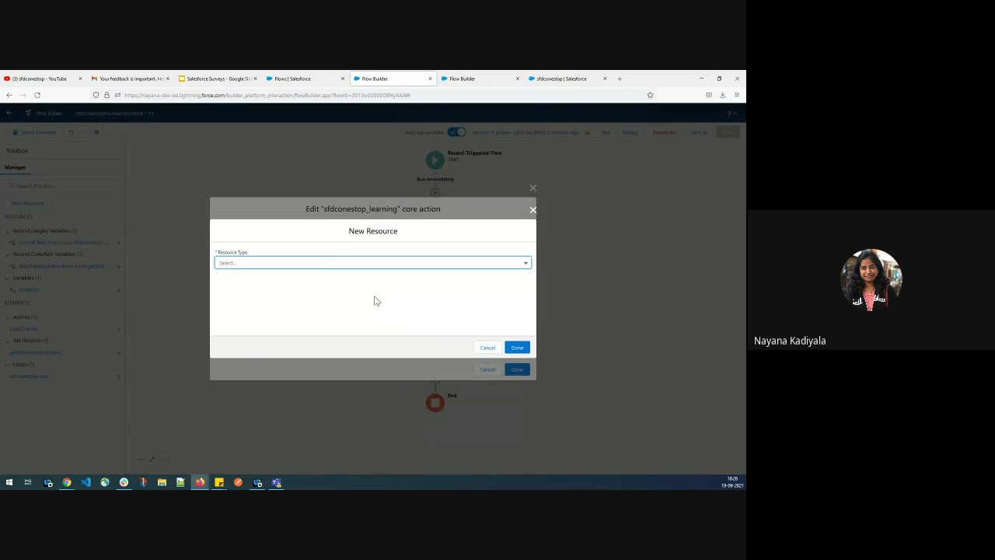
pyautogui.click(319, 261)
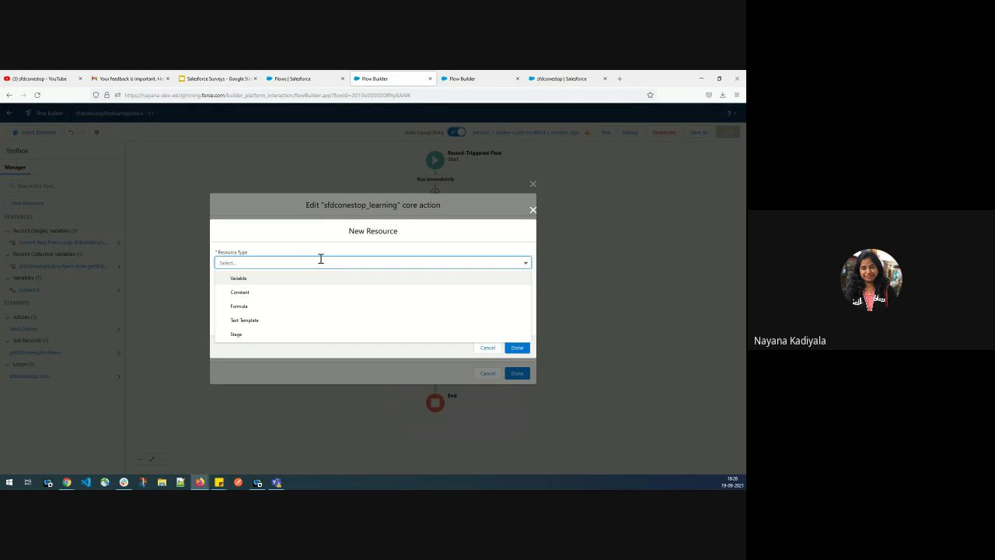
pyautogui.click(247, 281)
pyautogui.click(259, 342)
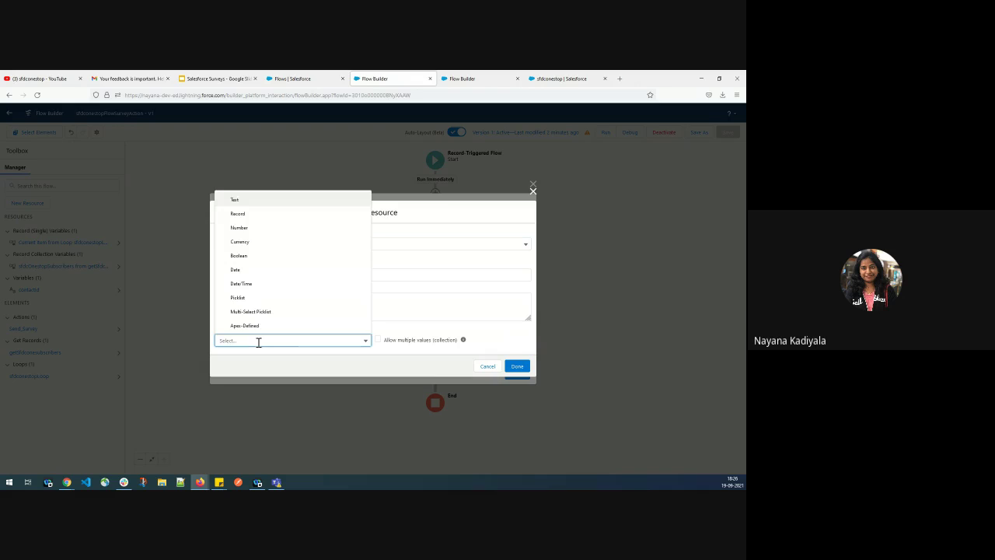
pyautogui.click(239, 201)
pyautogui.click(252, 249)
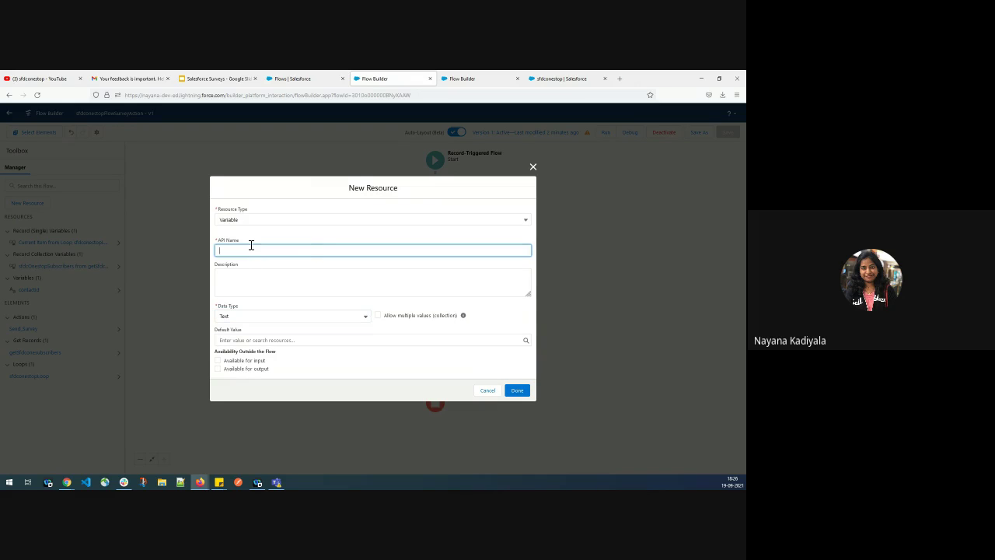
pyautogui.write('contactId')
# Set the new variable's default value to {!$Record.Contact__r.Id}, and close the resource and action dialogs without saving.
pyautogui.click(325, 340)
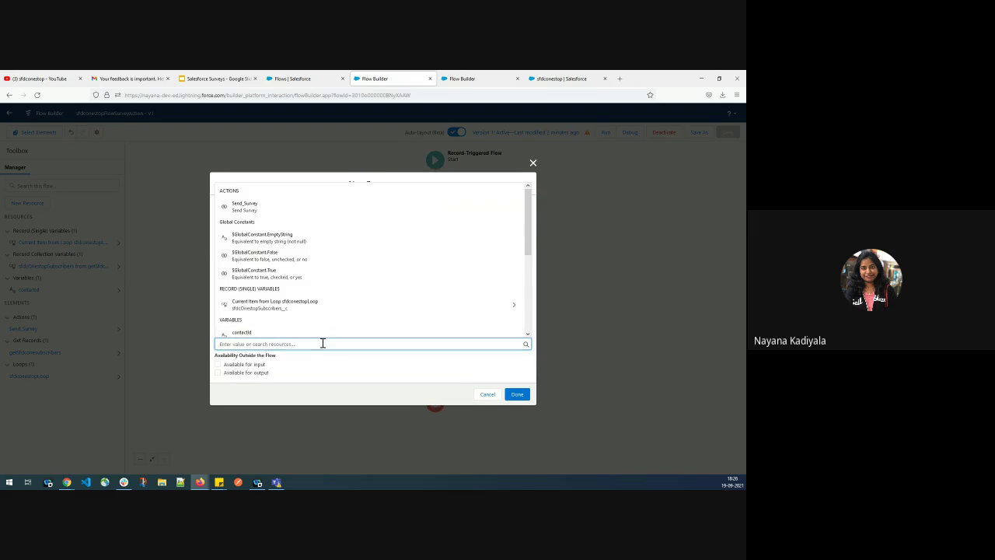
pyautogui.scroll(-5, 275, 311)
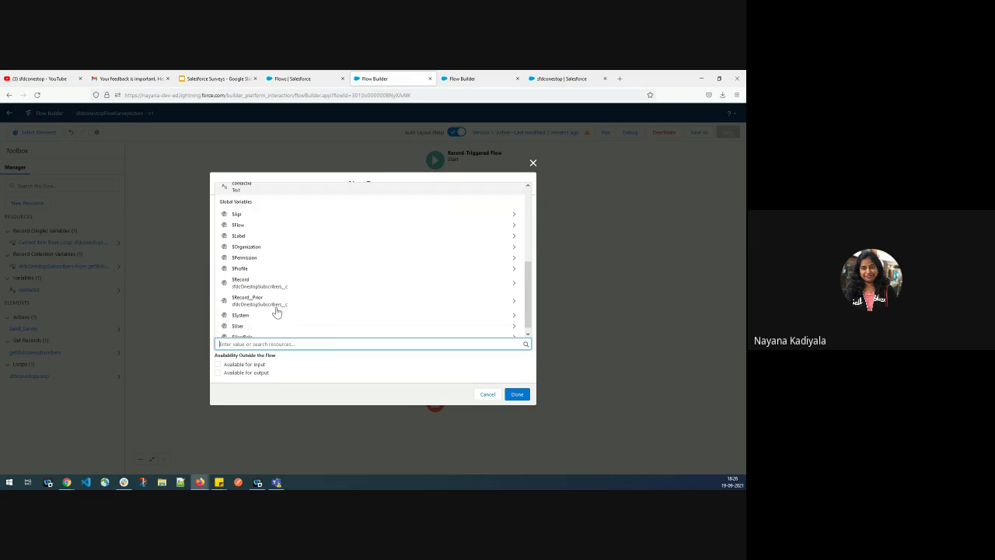
pyautogui.scroll(-1, 276, 310)
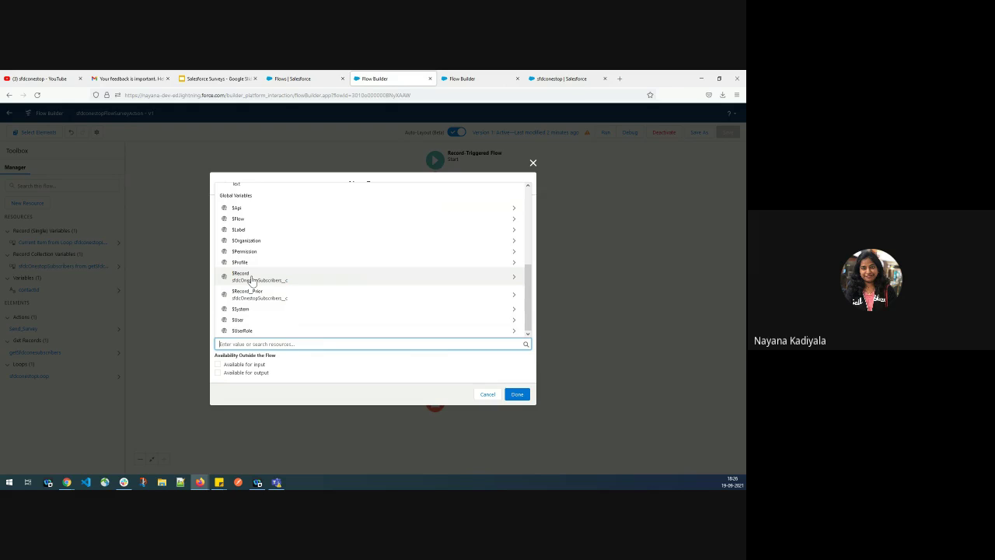
pyautogui.click(251, 282)
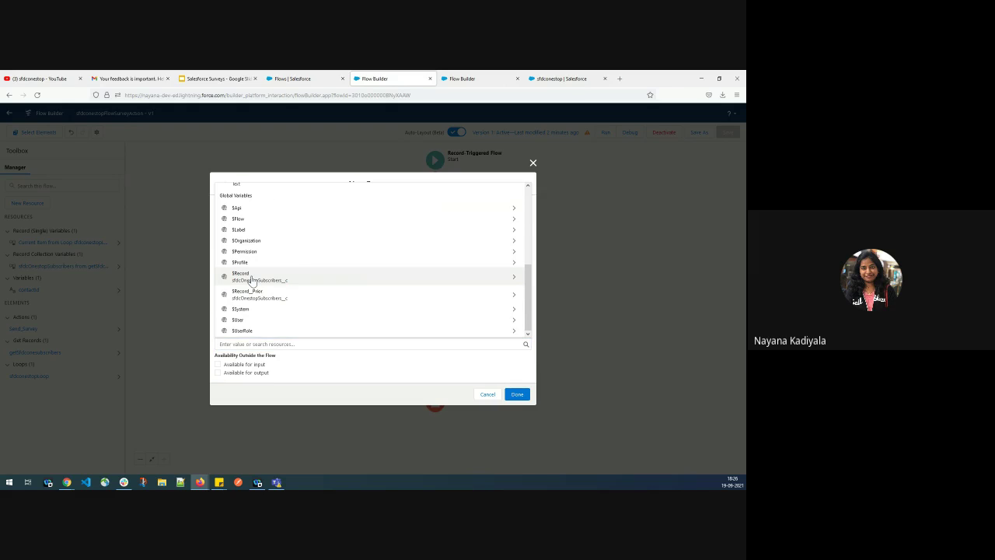
pyautogui.click(243, 236)
pyautogui.scroll(-3, 248, 310)
pyautogui.scroll(-4, 249, 310)
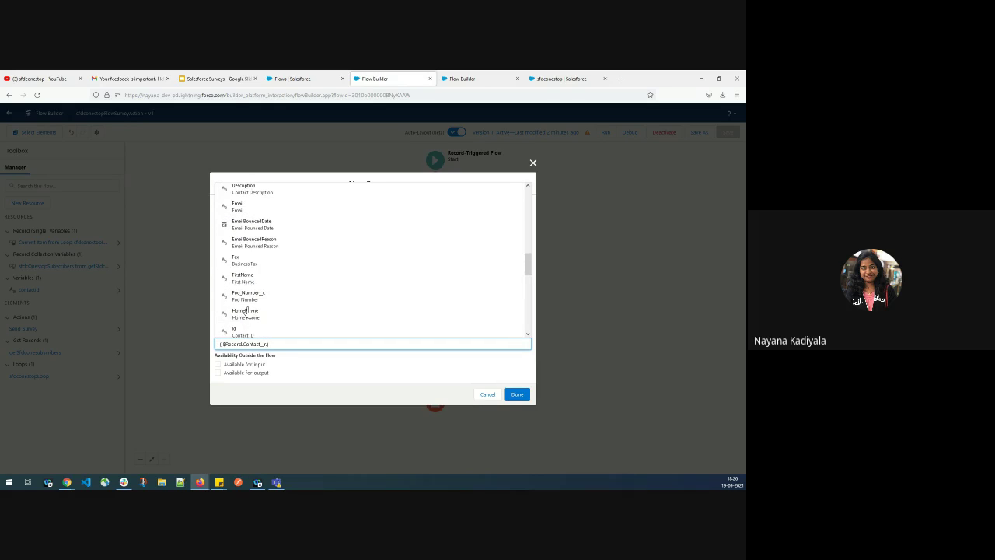
pyautogui.click(253, 315)
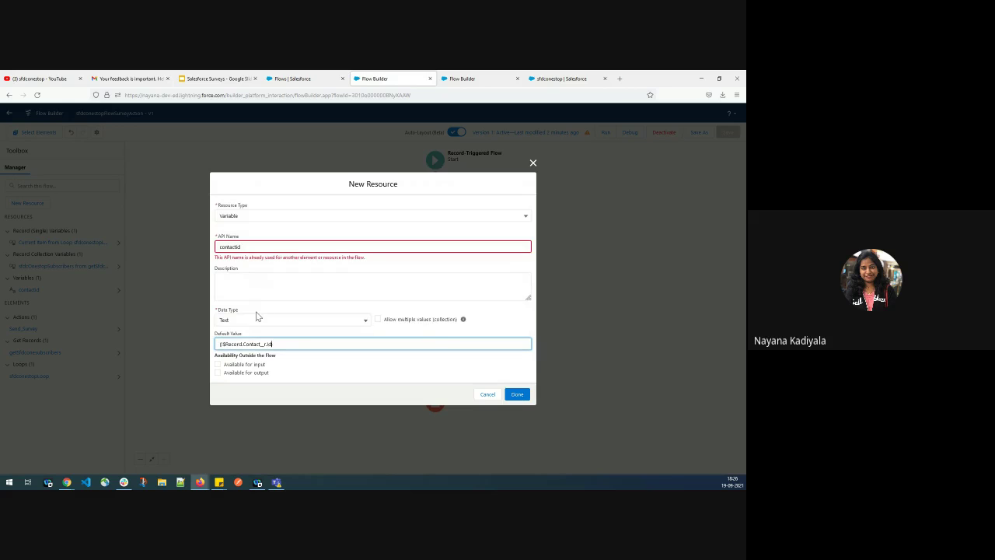
pyautogui.click(245, 247)
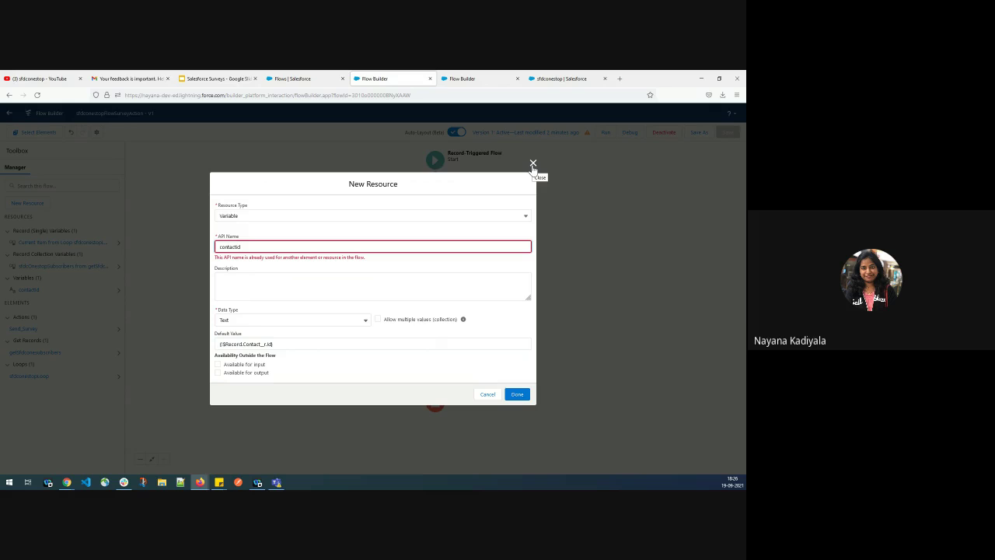
pyautogui.click(533, 165)
pyautogui.click(533, 185)
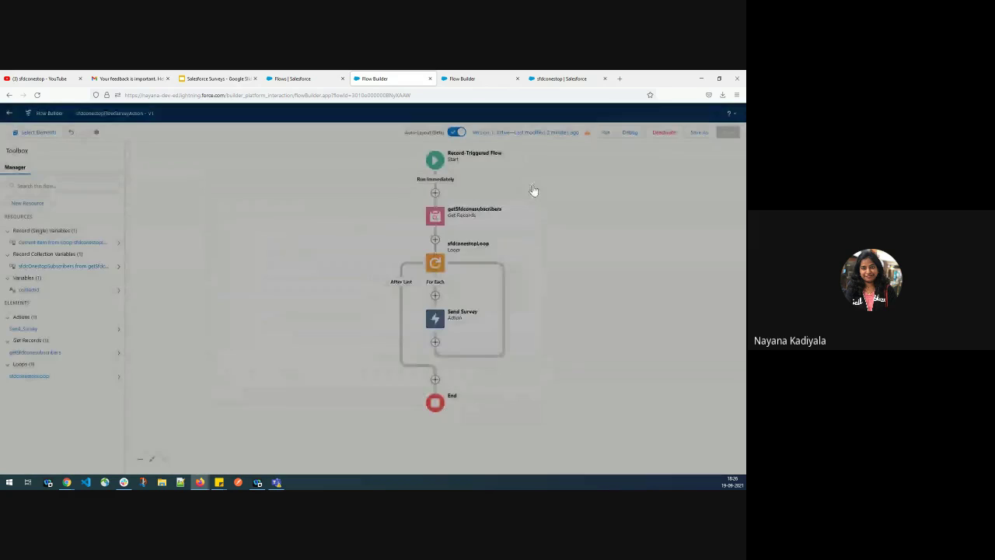
# Reopen the Send Survey action, review its recipient type options and accept the existing settings.
pyautogui.click(436, 318)
pyautogui.click(436, 319)
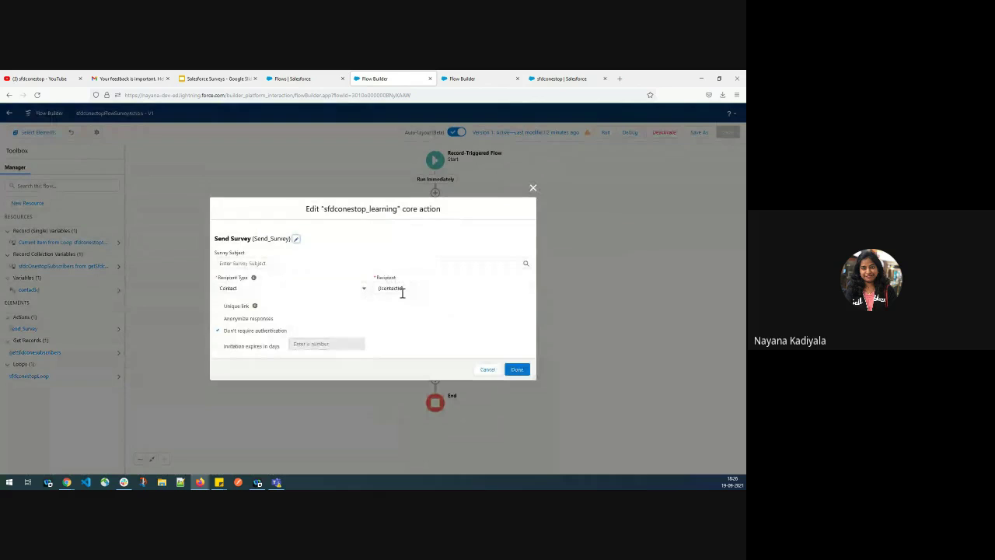
pyautogui.click(303, 289)
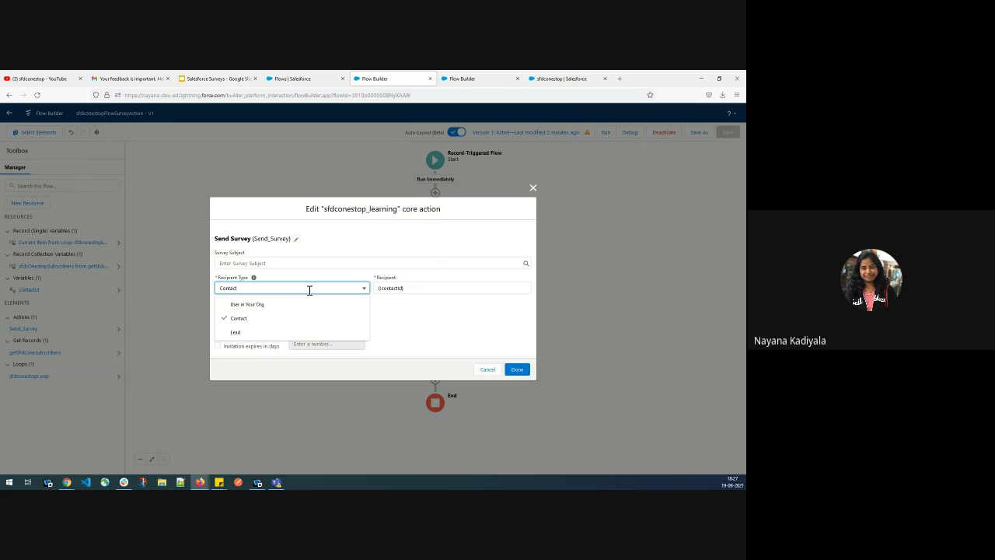
pyautogui.click(432, 310)
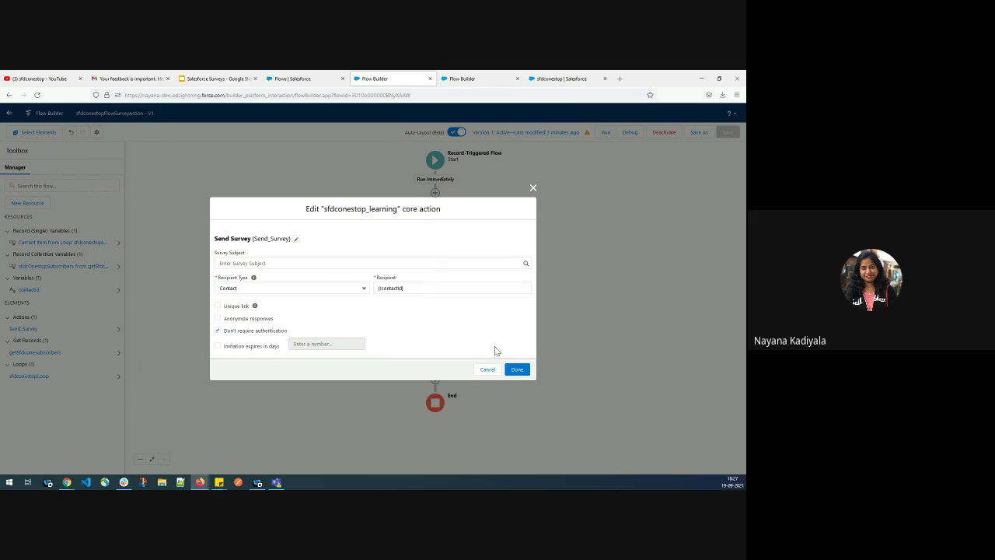
pyautogui.click(517, 369)
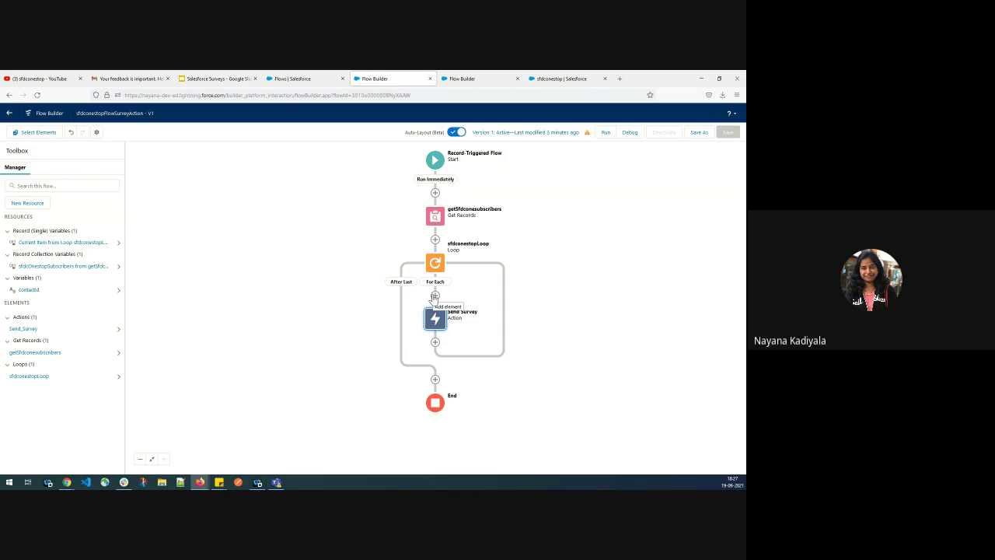
# Look over the elements that can be added before Send Survey in the loop, and reopen the Send Survey action.
pyautogui.click(435, 297)
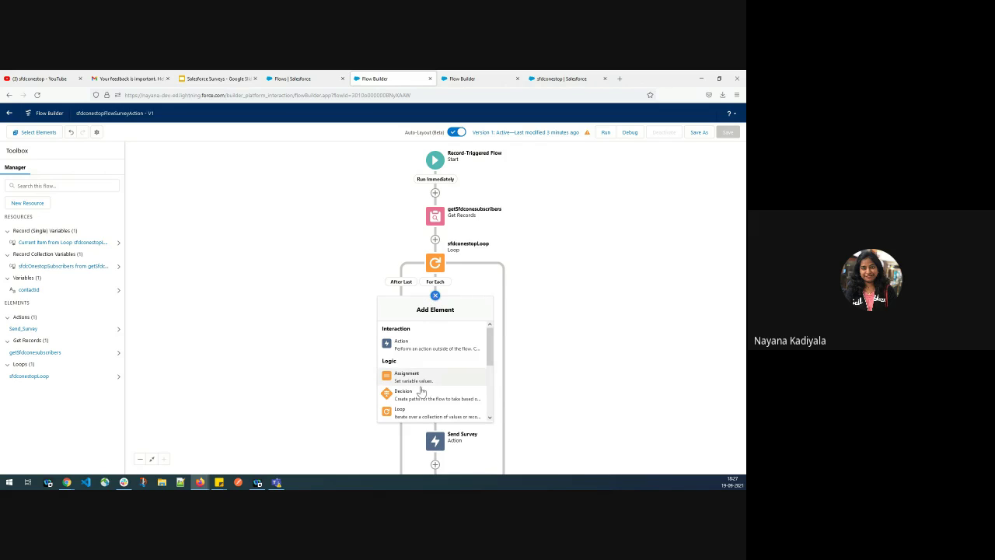
pyautogui.click(435, 297)
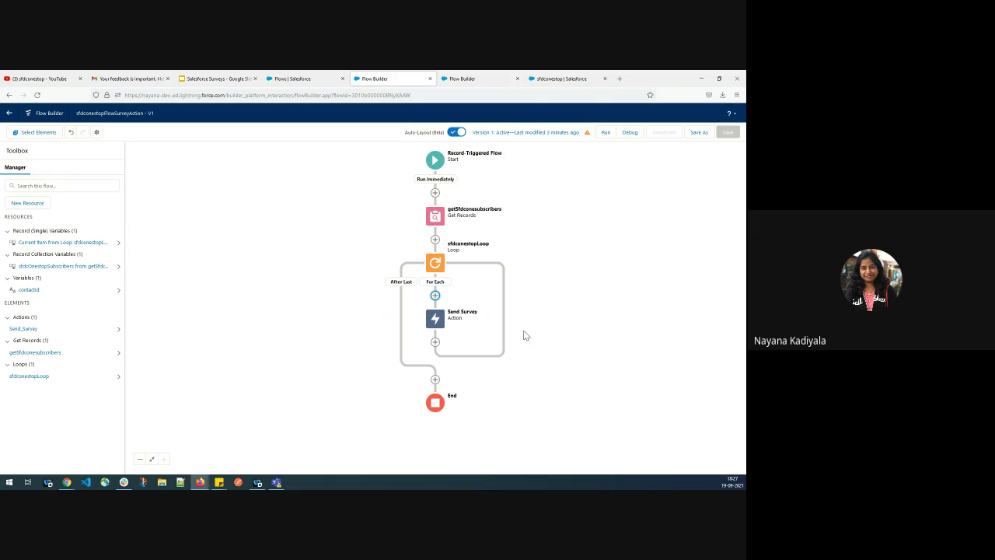
pyautogui.click(435, 318)
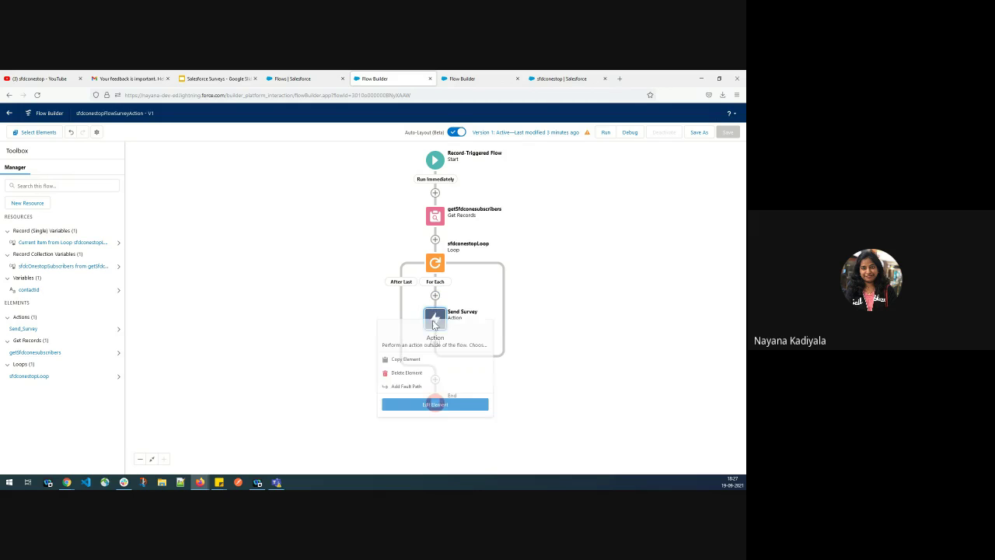
pyautogui.click(446, 405)
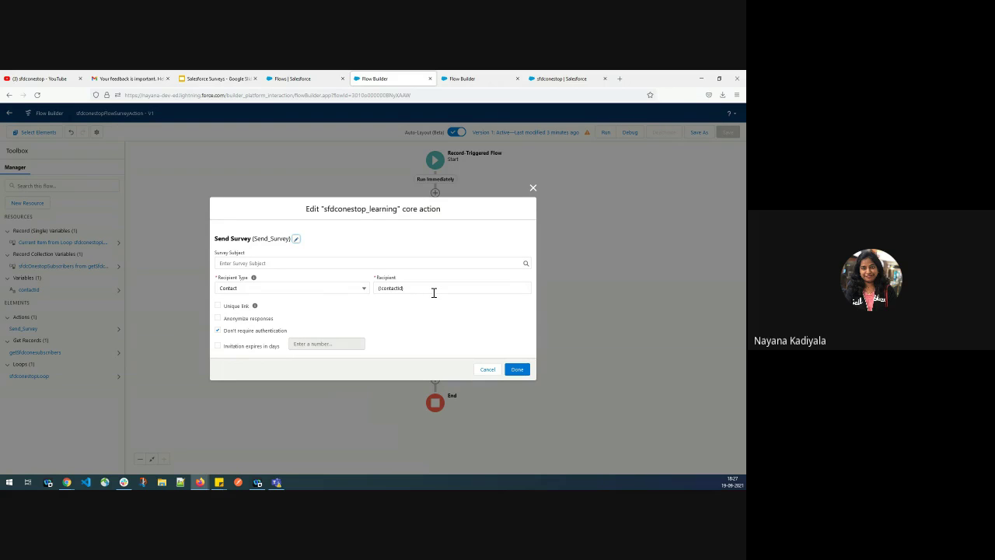
# Switch to the Salesforce Surveys presentation in Google Slides and show the closing Thank You slide.
pyautogui.click(194, 79)
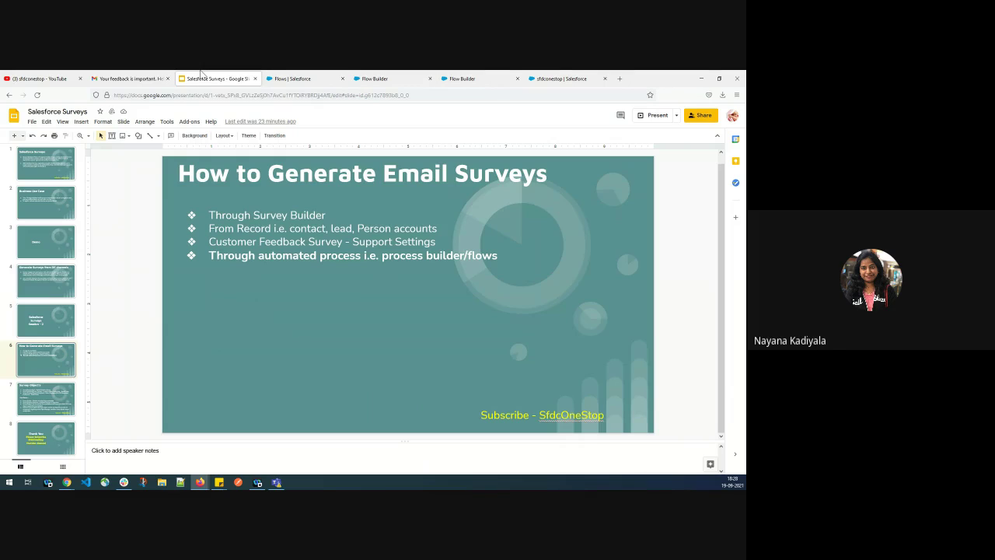
pyautogui.click(49, 438)
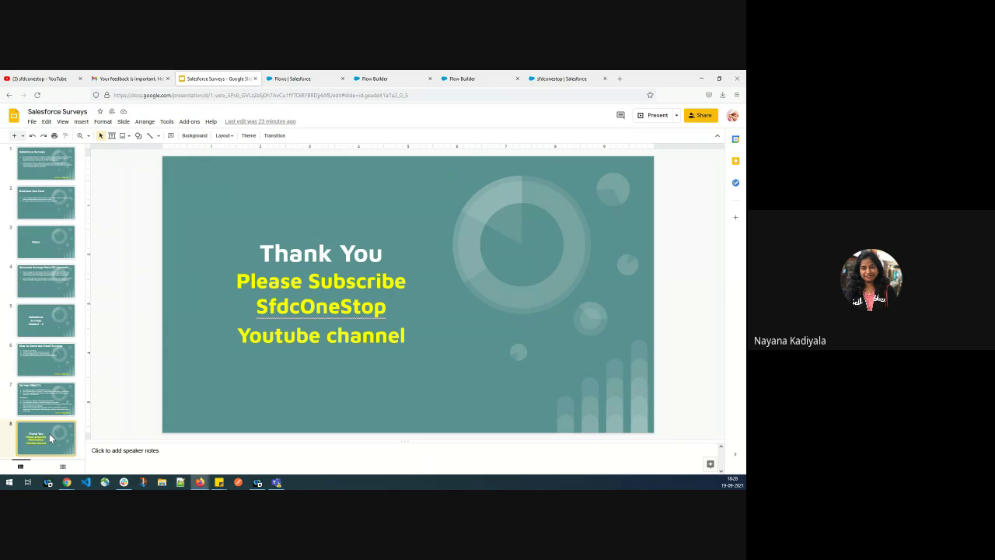